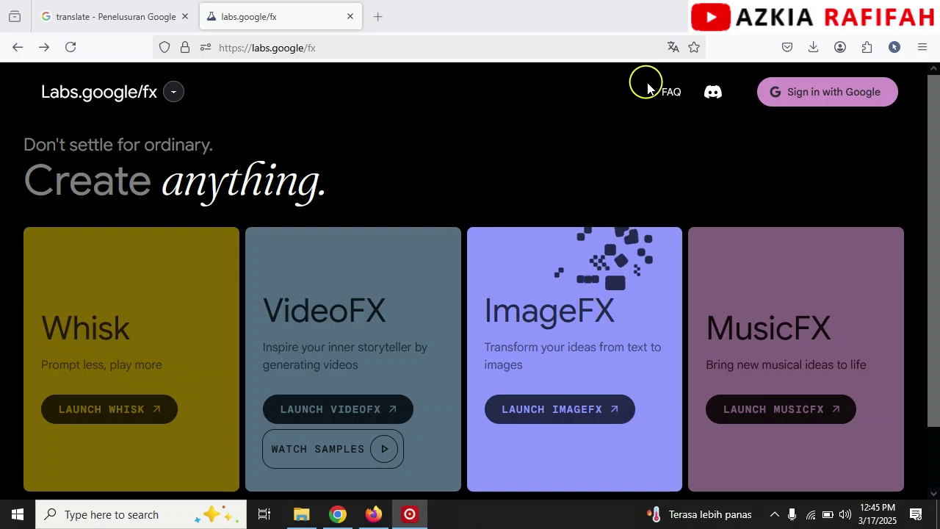
Step: Look over the tools on the labs.google/fx page and launch ImageFX
scroll(507, 225, "down", 2)
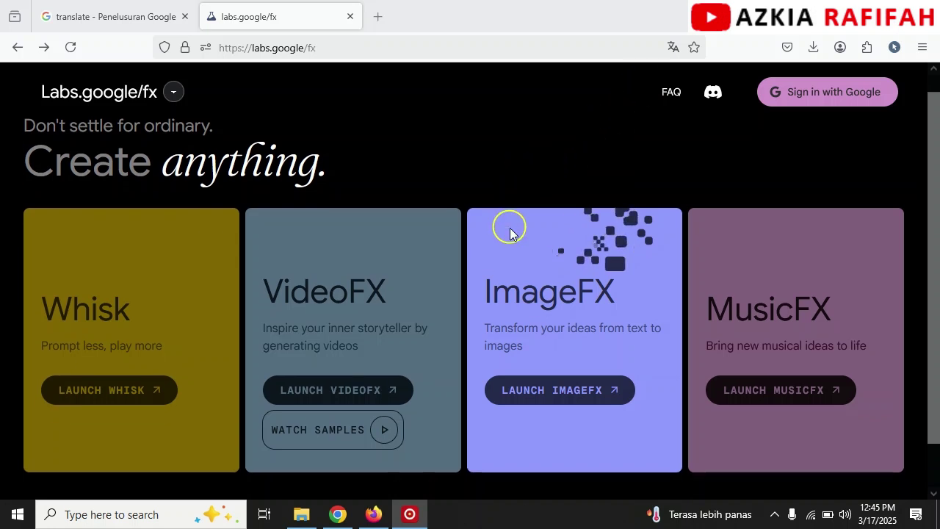
scroll(508, 225, "up", 2)
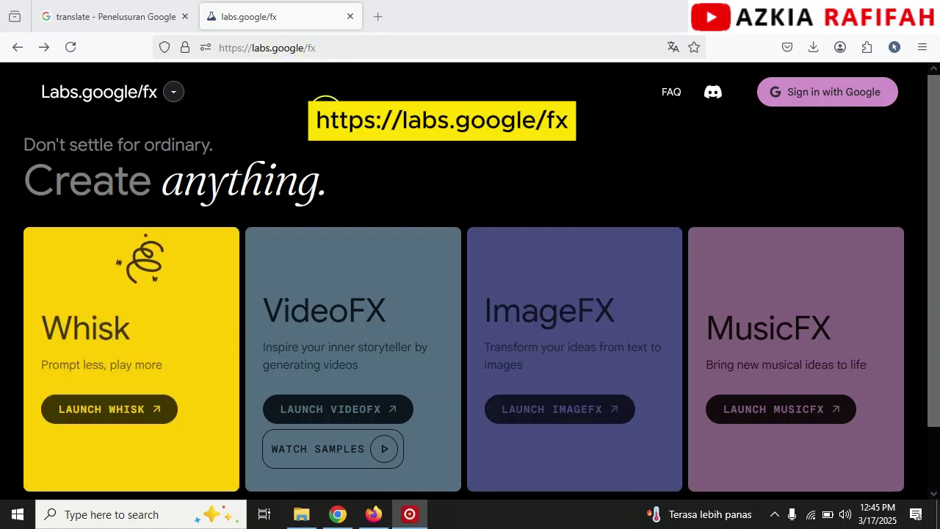
scroll(308, 275, "down", 1)
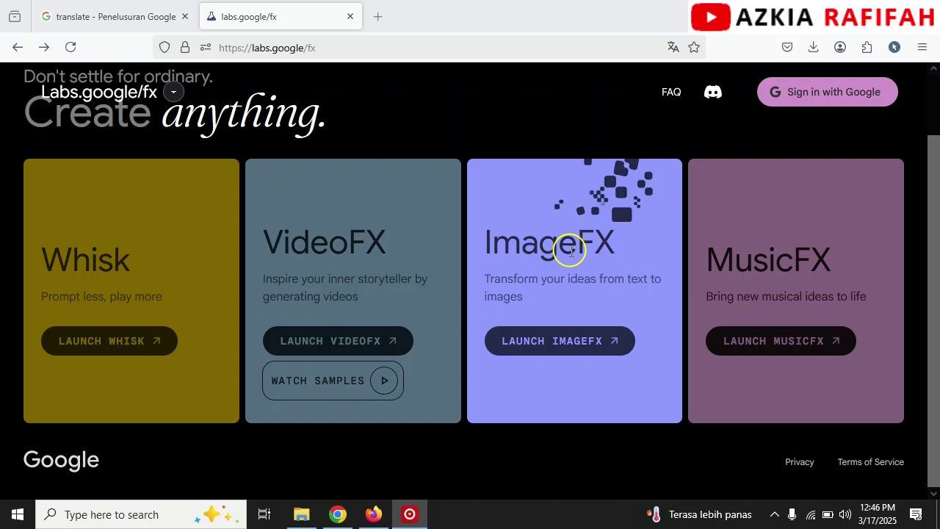
left_click(578, 345)
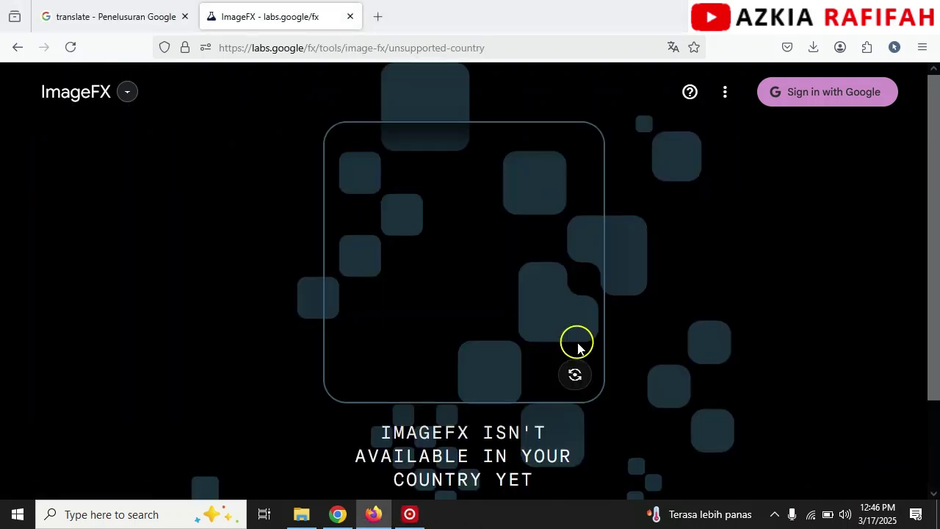
Step: Highlight the heading text below the sample picture on the ImageFX page to read the availability notice
scroll(577, 342, "down", 2)
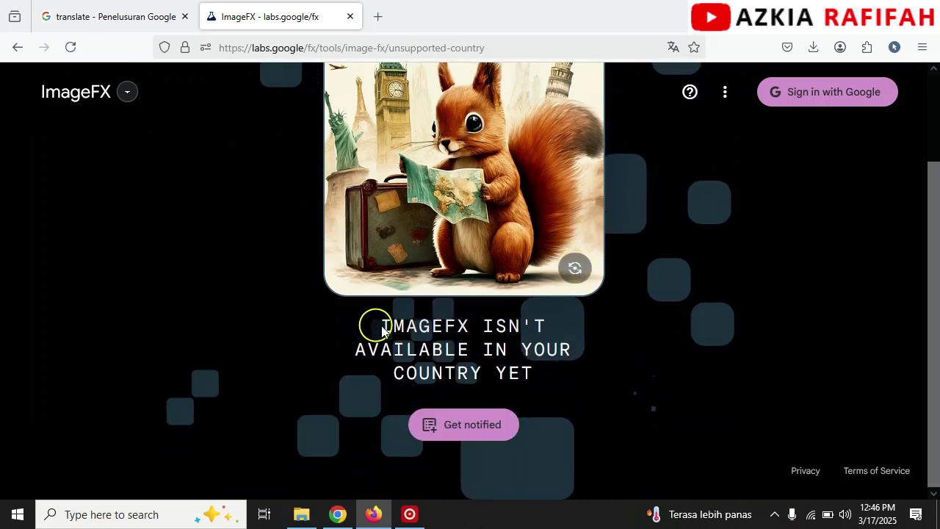
left_click_drag(379, 325, 598, 372)
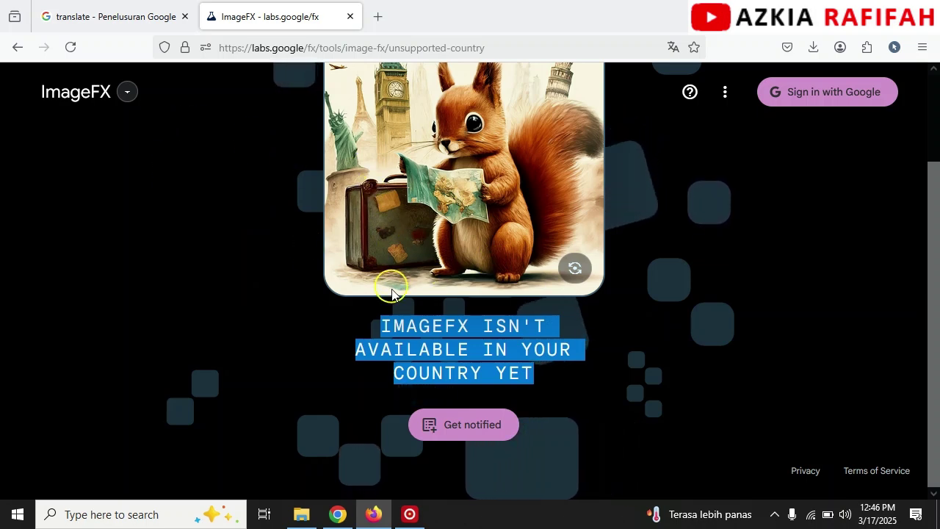
left_click_drag(384, 326, 607, 357)
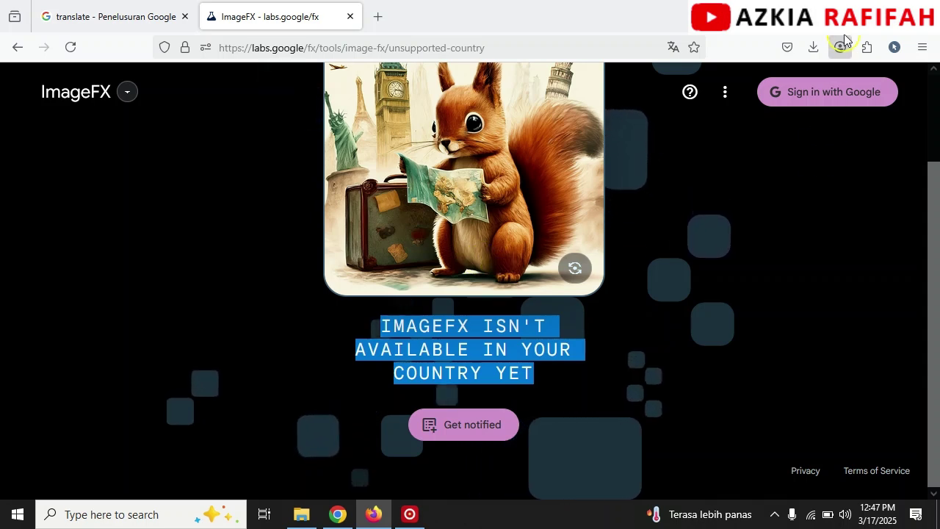
Step: Switch to Chrome, search Google for "ekstensi chrome" and open the Chrome Web Store extensions page
key("alt+Tab")
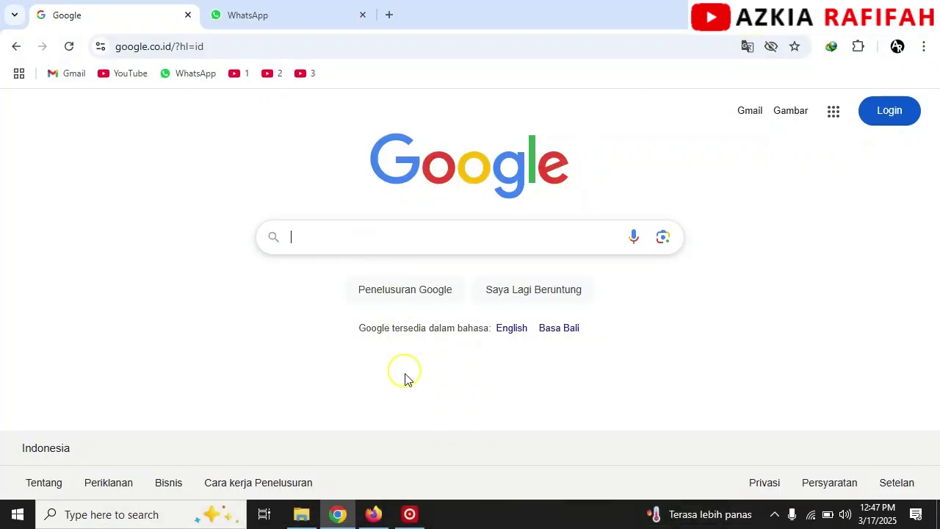
left_click(361, 243)
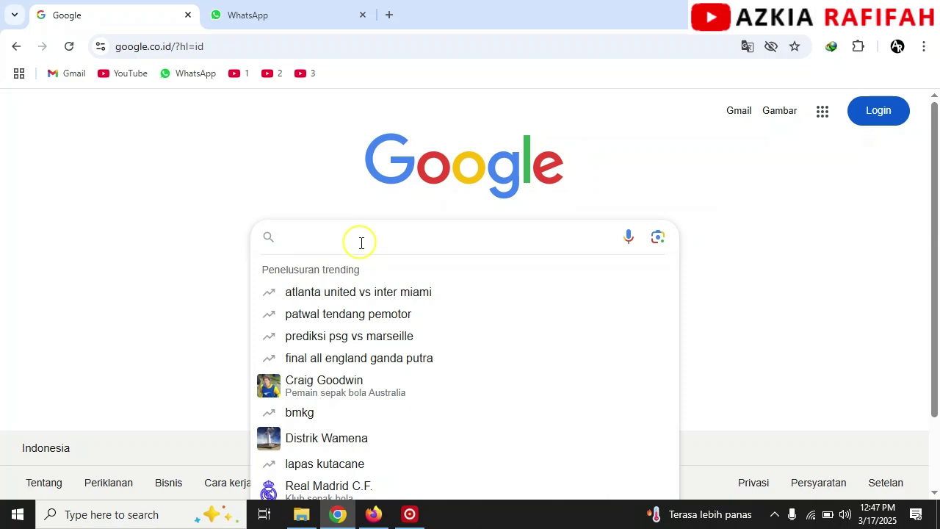
type("ekstensi c")
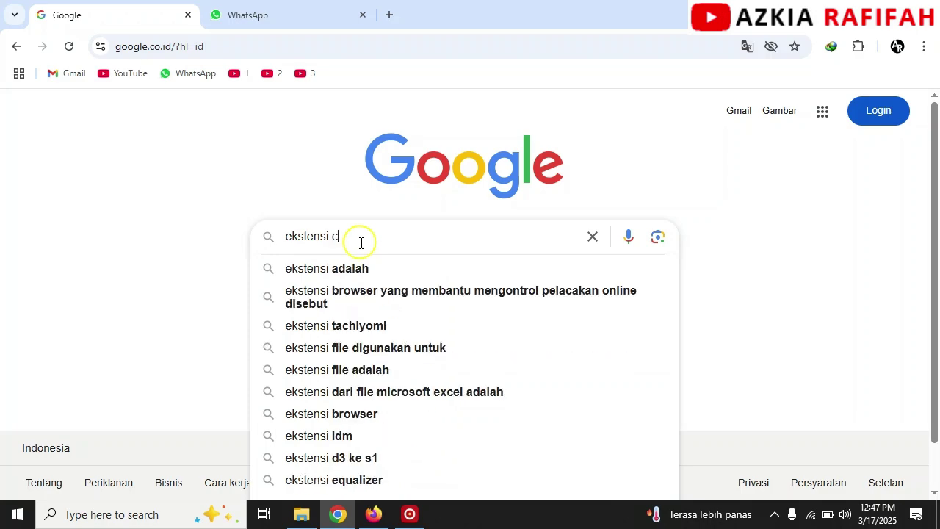
type("hrome")
key("Return")
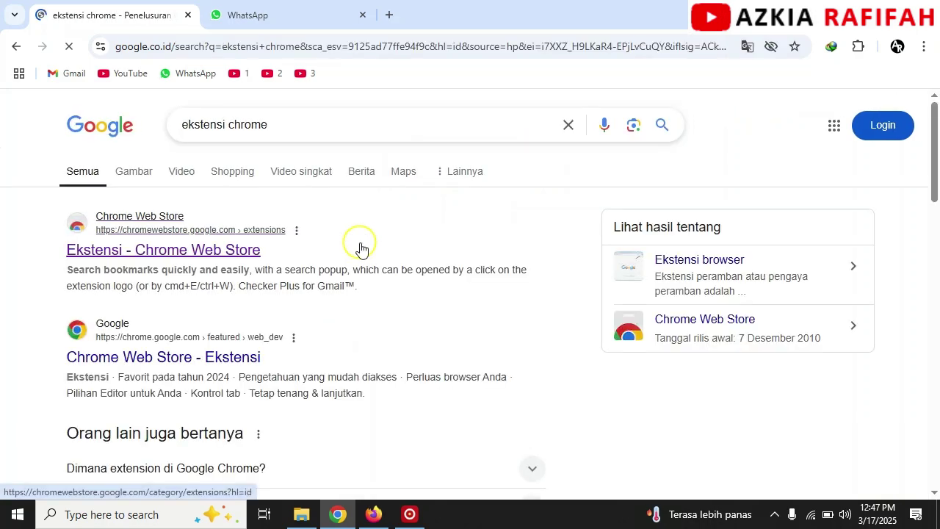
left_click(241, 250)
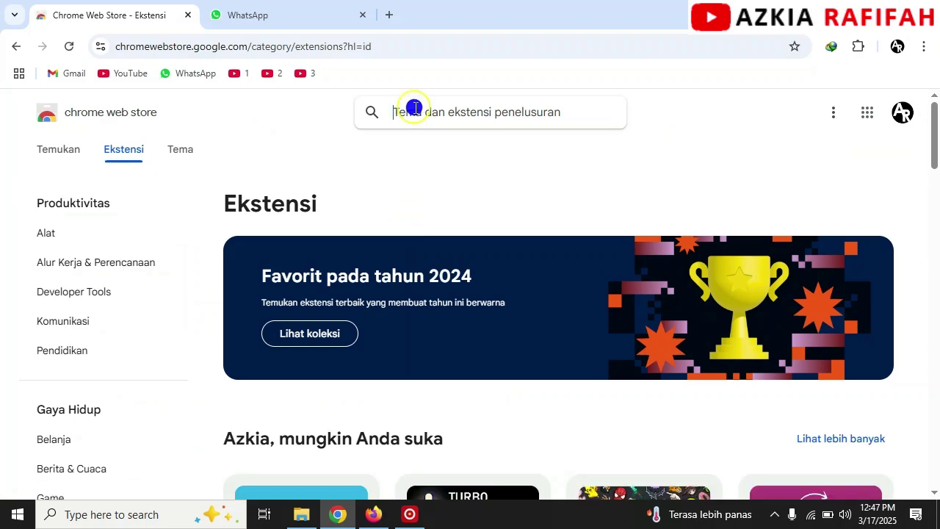
Step: Search the Chrome Web Store for "setup vpn" and open the SetupVPN - Lifetime Free VPN listing with its add-to-Chrome option
type("setup")
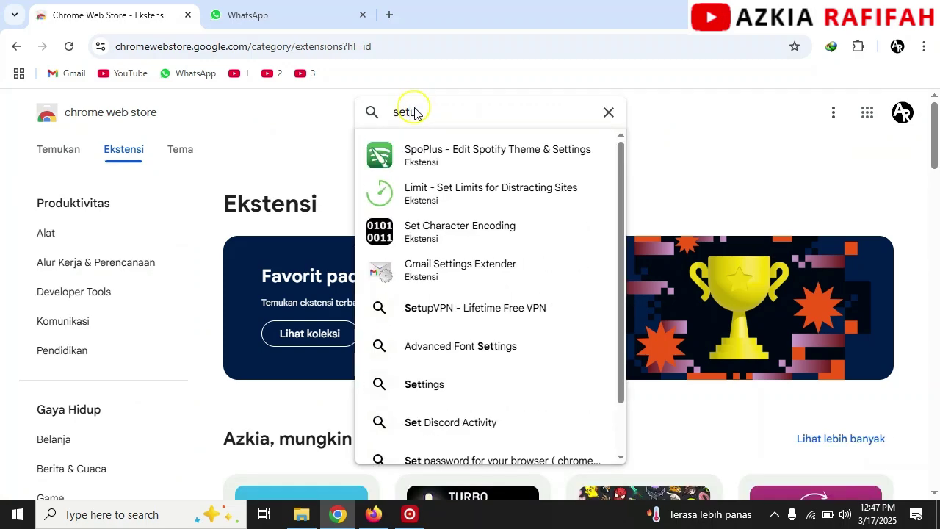
type(" vpn")
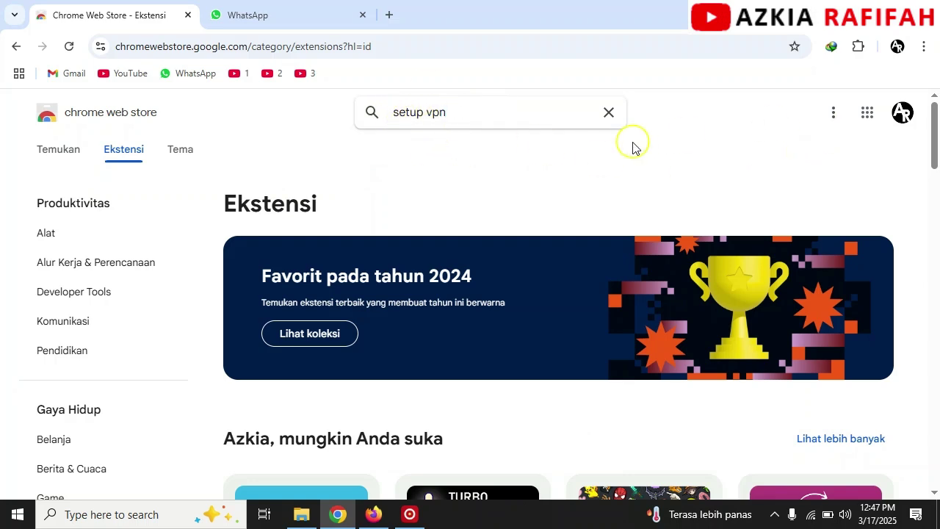
key("Return")
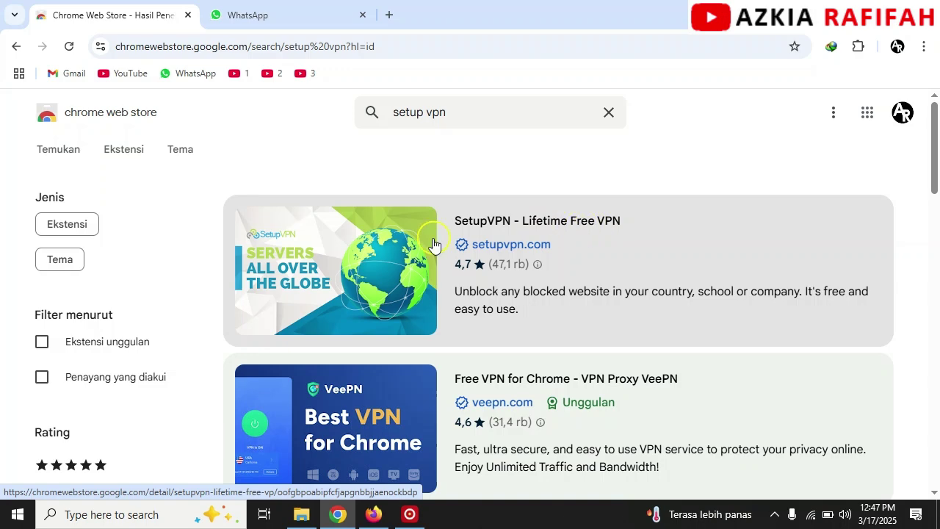
left_click(401, 247)
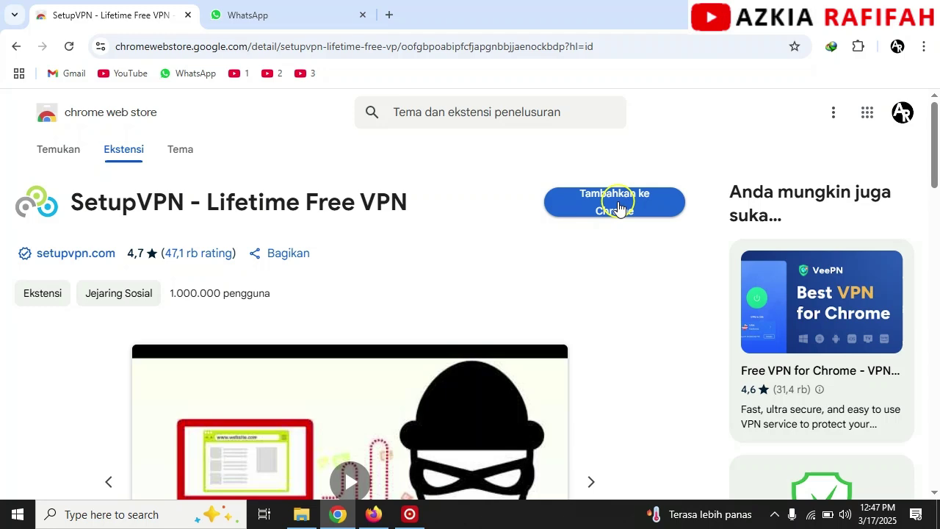
left_click(617, 209)
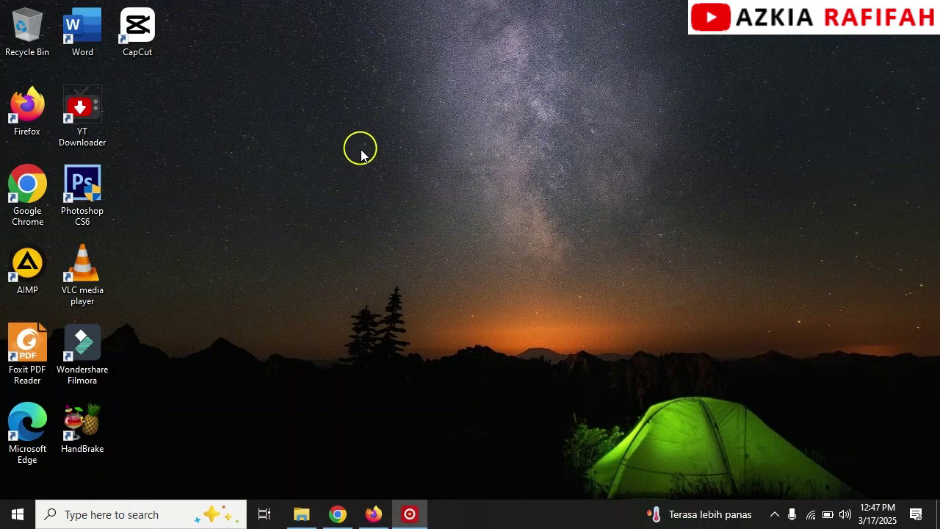
Step: Switch to Firefox, search the web for "ekstensi mozilla" and open the Firefox Add-ons extensions page
left_click(380, 517)
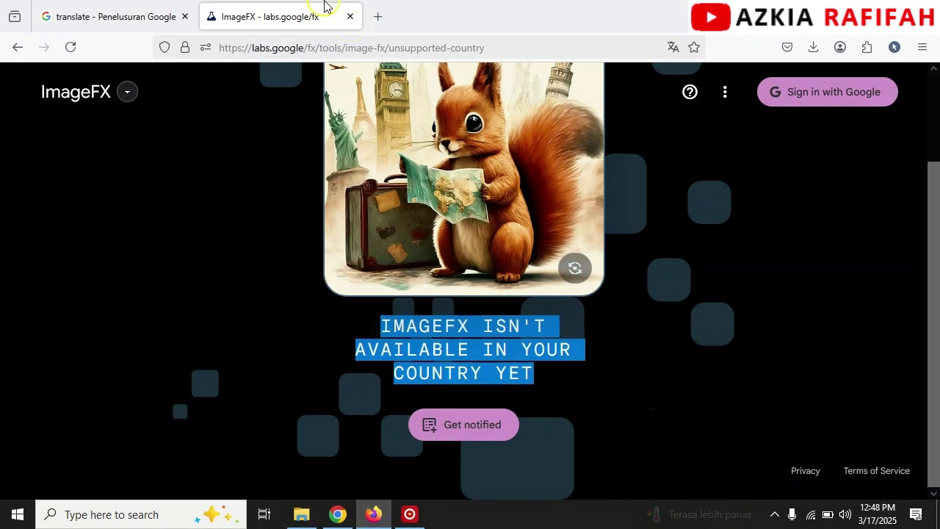
left_click(364, 52)
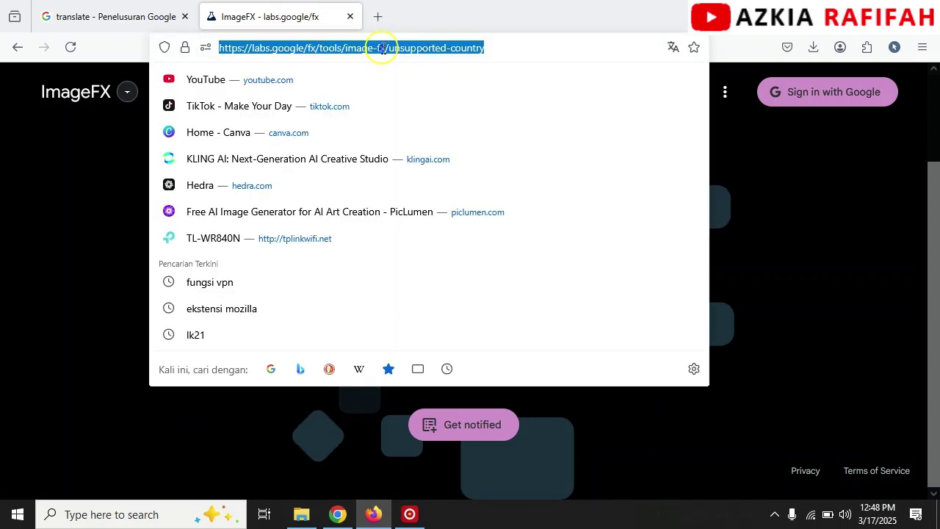
type("ekstensi")
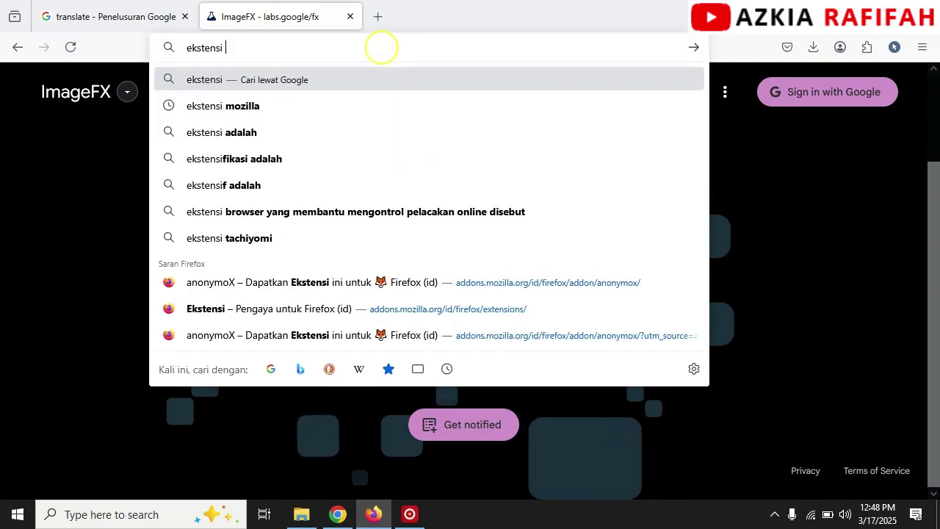
key("Down")
key("Return")
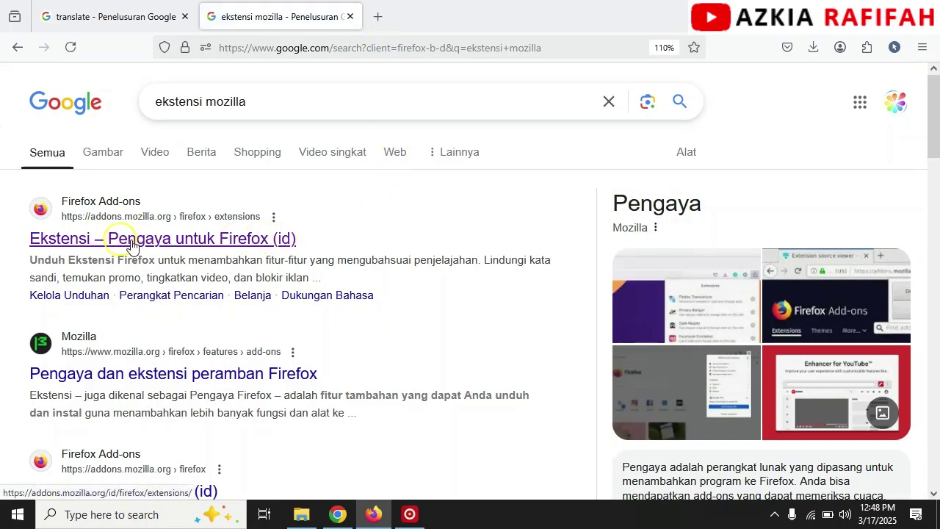
left_click(149, 238)
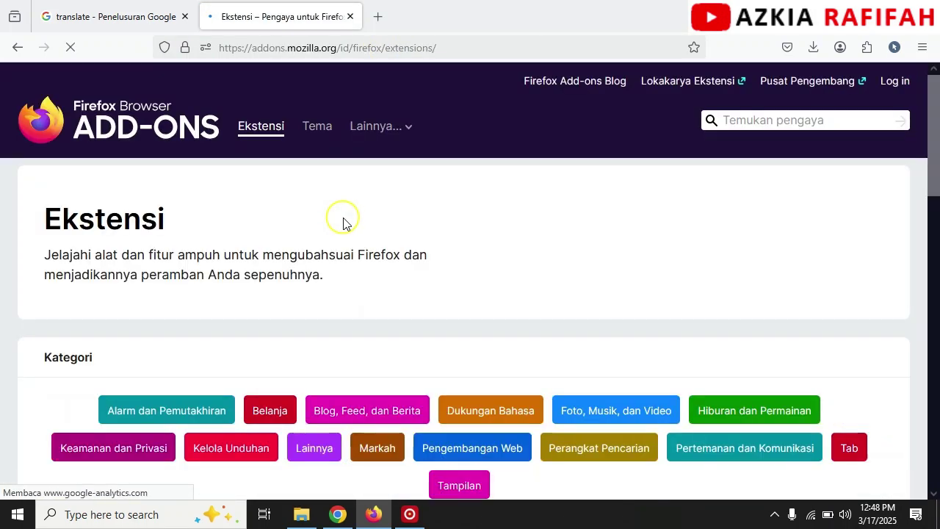
Step: Search the add-ons catalogue for anonymoX and open its extension page
left_click(739, 123)
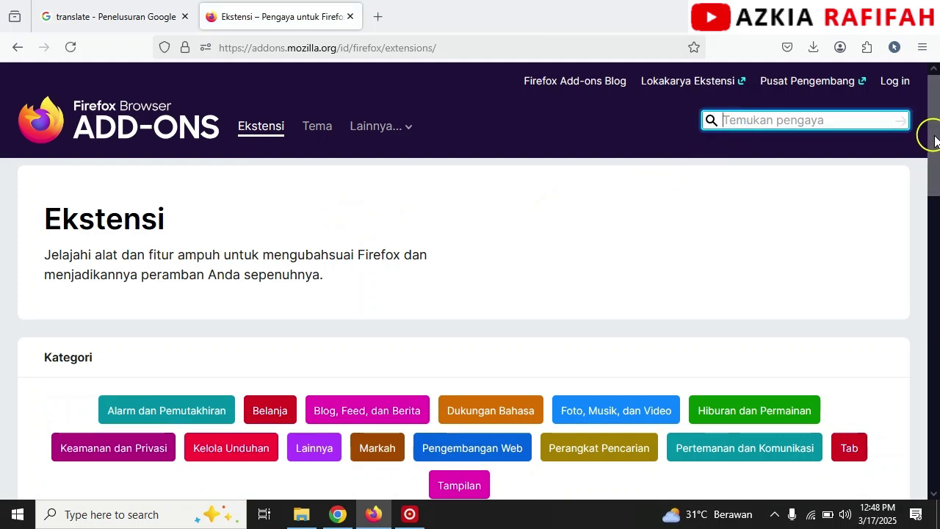
type("anonymoX")
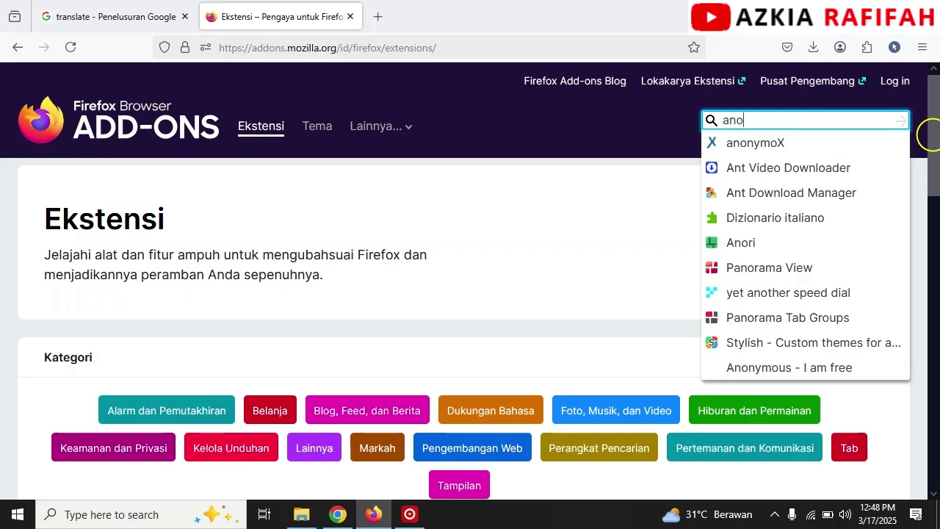
left_click(757, 144)
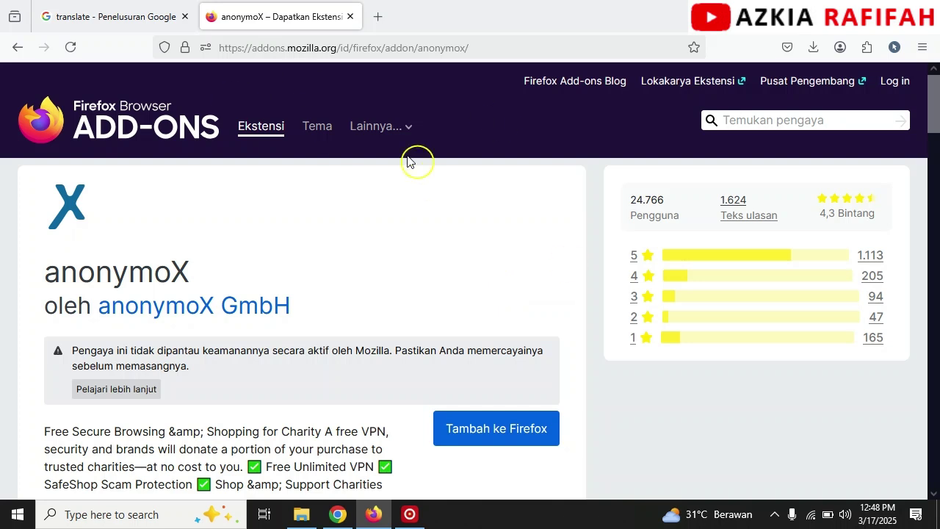
Step: Add the anonymoX extension to Firefox, accept its permissions and dismiss the installation notice
scroll(378, 215, "down", 1)
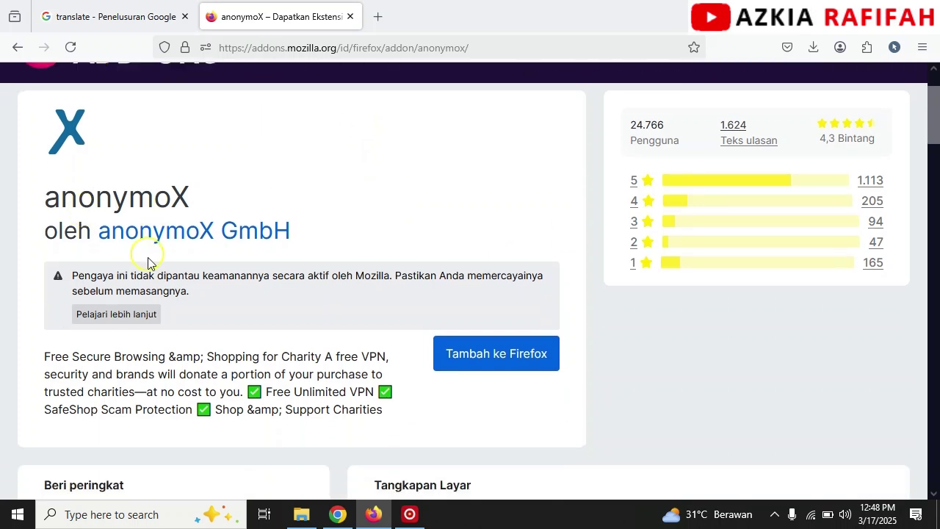
left_click(494, 358)
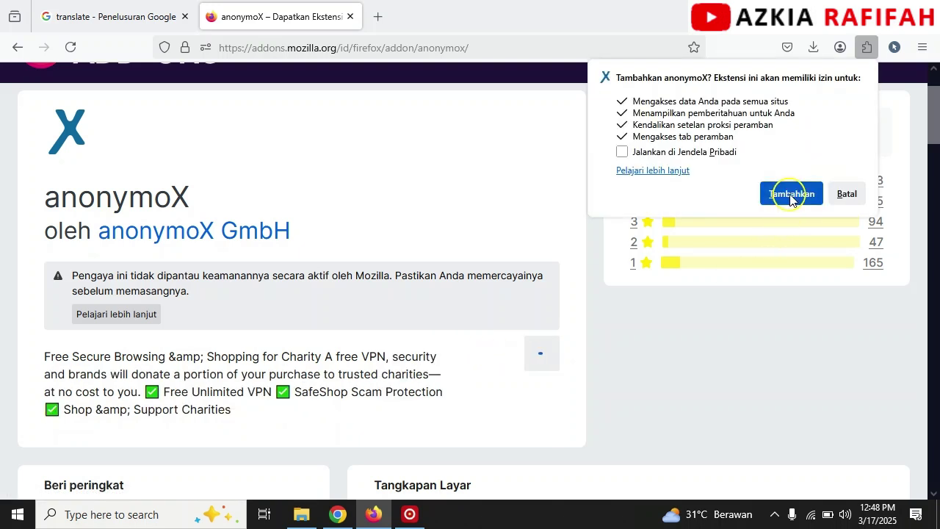
left_click(791, 194)
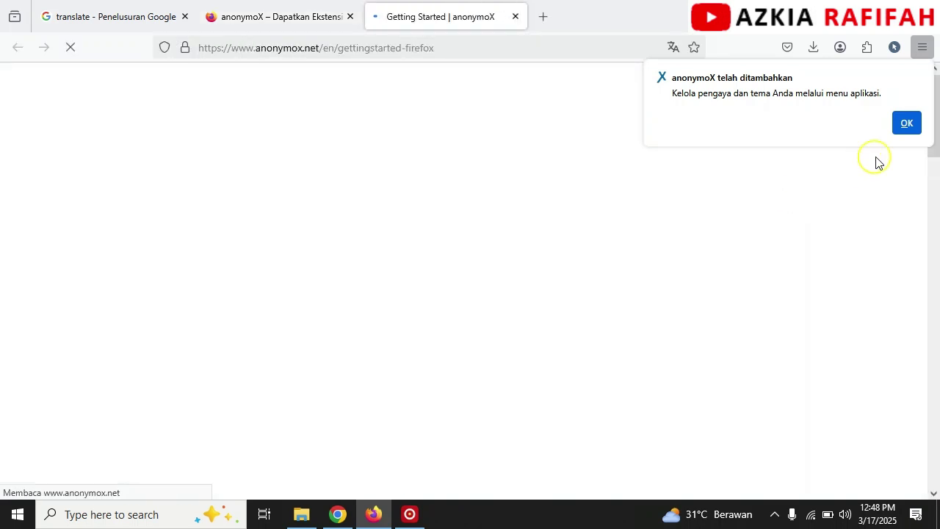
left_click(907, 122)
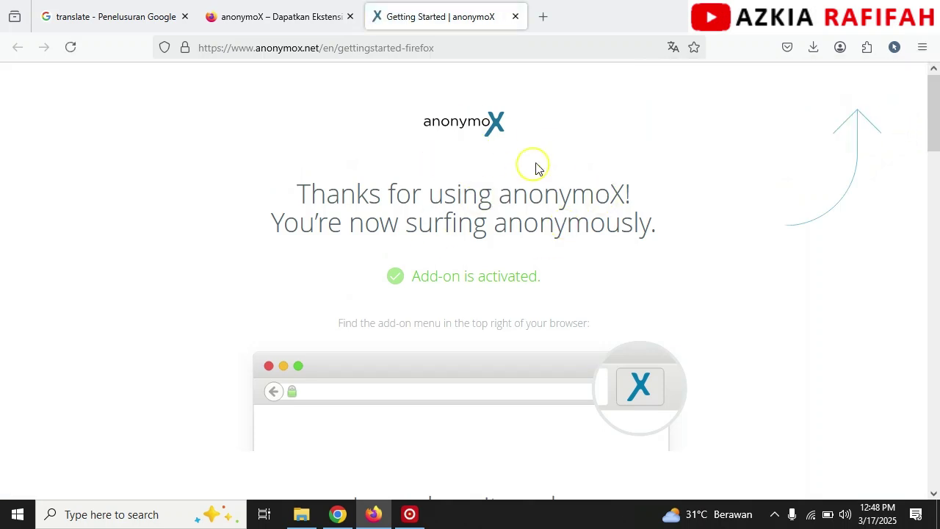
Step: Go to labs.google/fx in the anonymoX getting-started tab and launch ImageFX from there
left_click(435, 47)
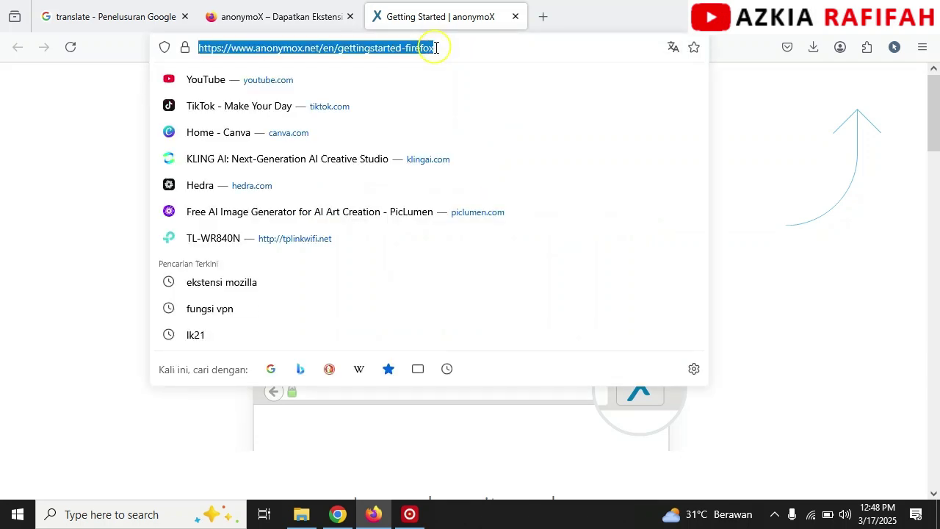
type("labs.google/")
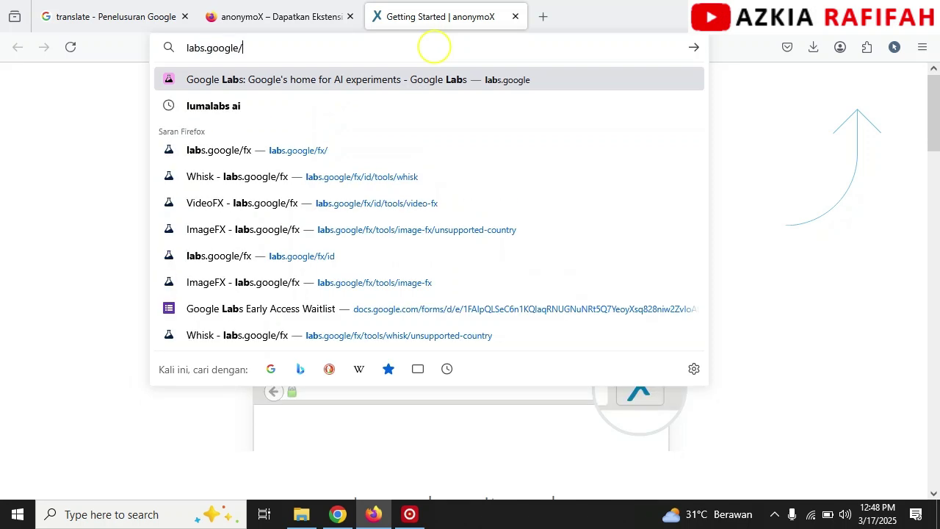
type("fx")
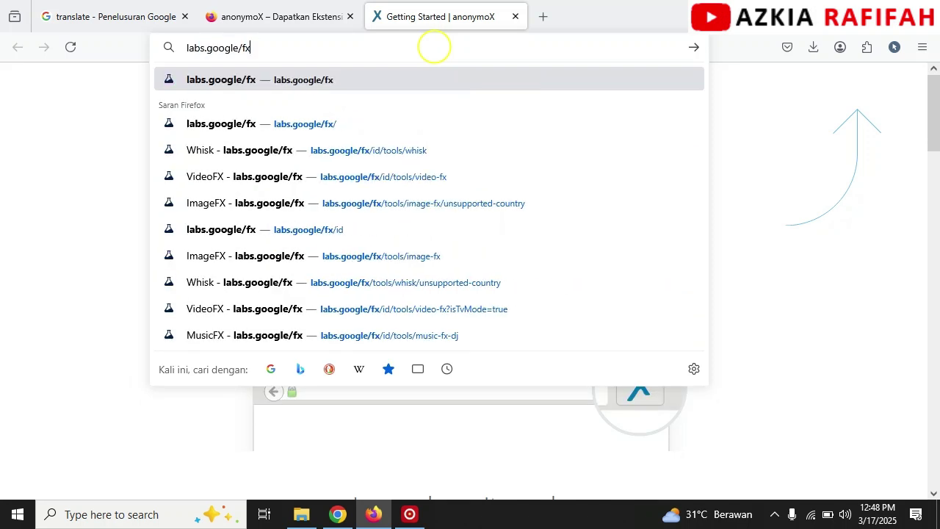
key("Return")
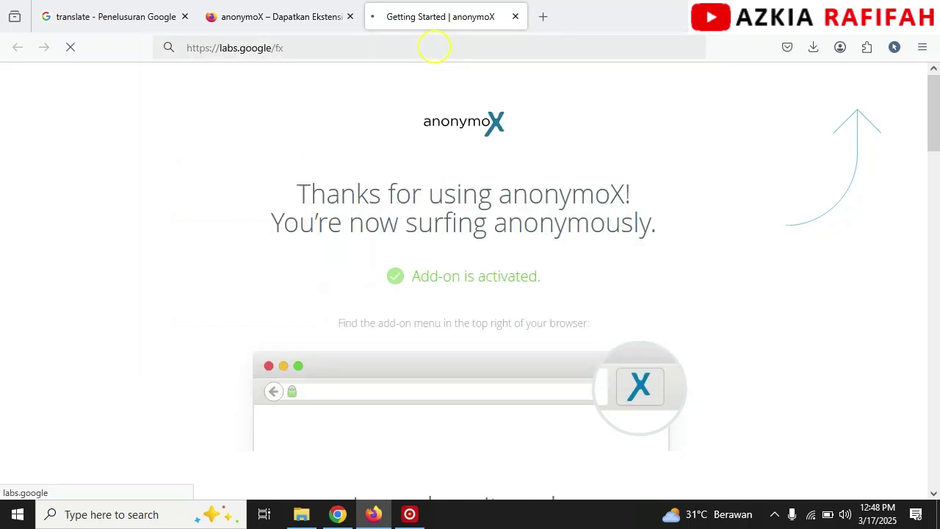
scroll(487, 183, "down", 2)
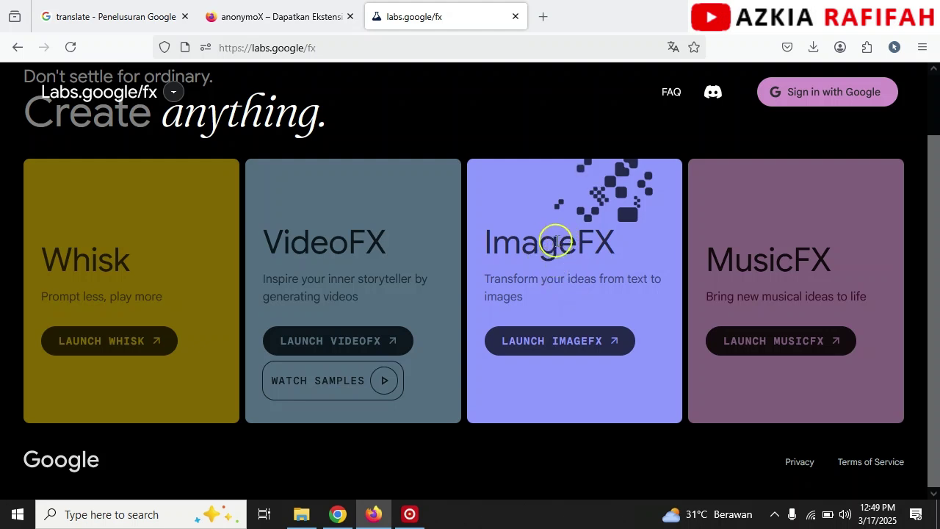
left_click(556, 351)
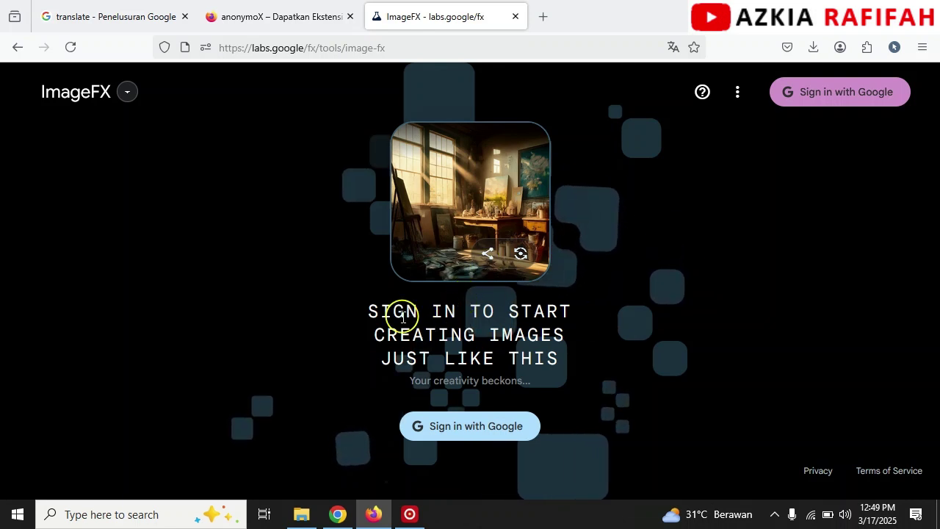
left_click_drag(374, 311, 583, 351)
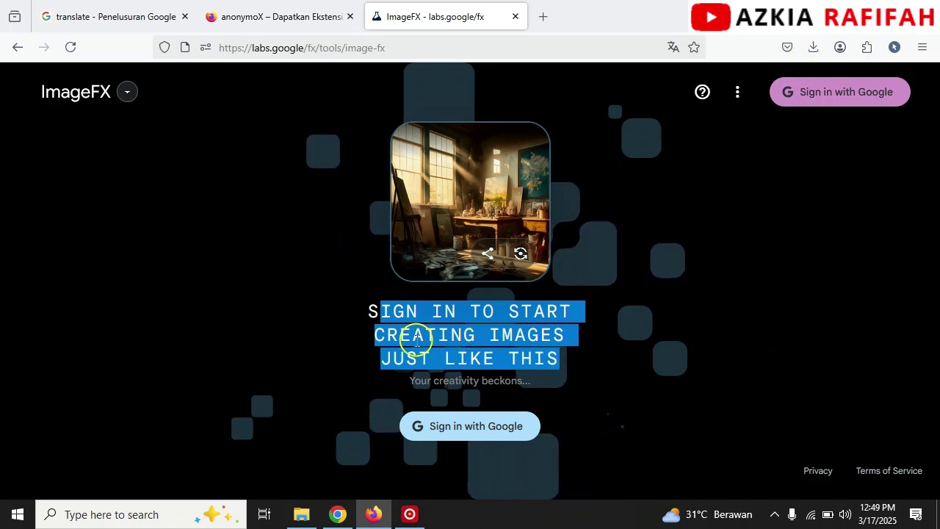
left_click(372, 310)
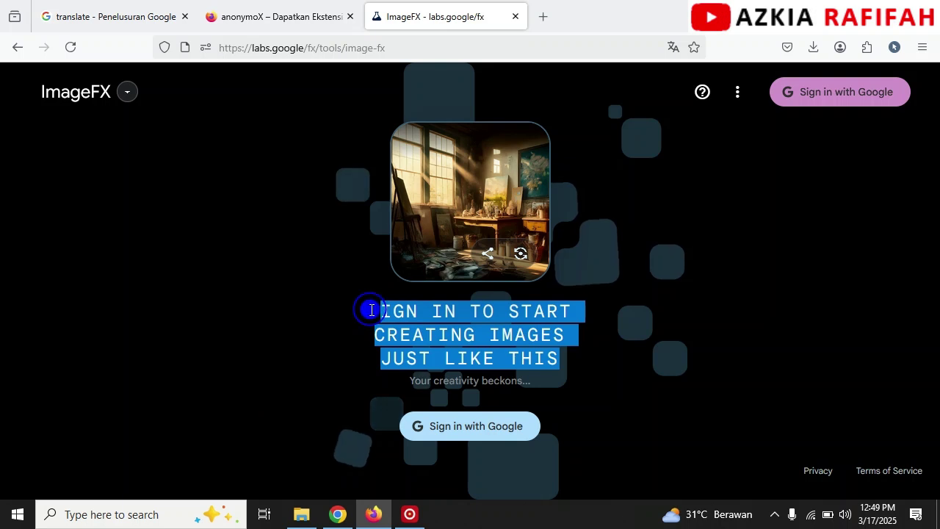
left_click_drag(372, 310, 585, 360)
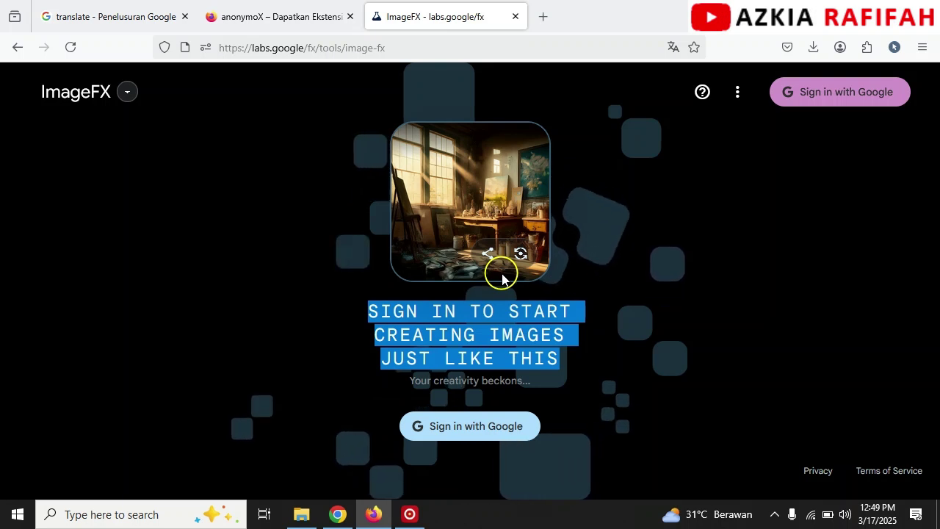
Step: Sign in to ImageFX with Google, choosing the third saved account in the account list
left_click(490, 435)
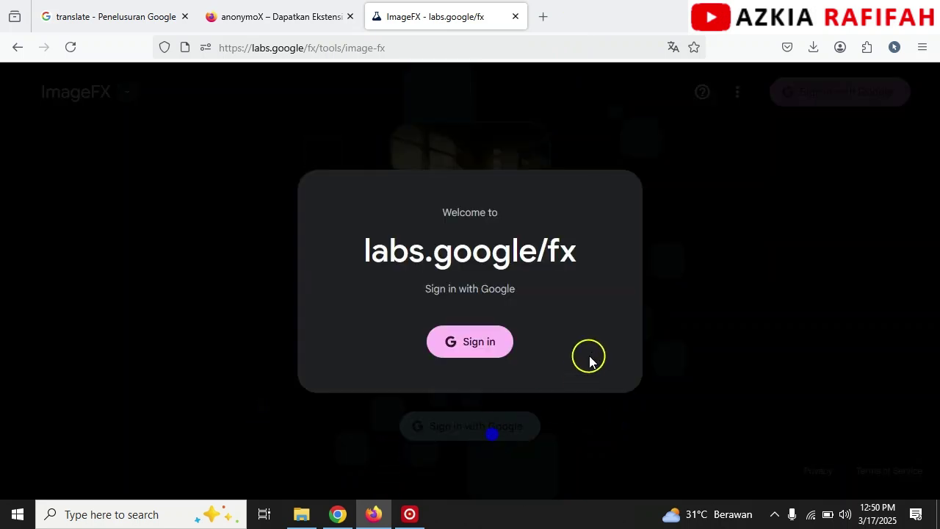
left_click(479, 343)
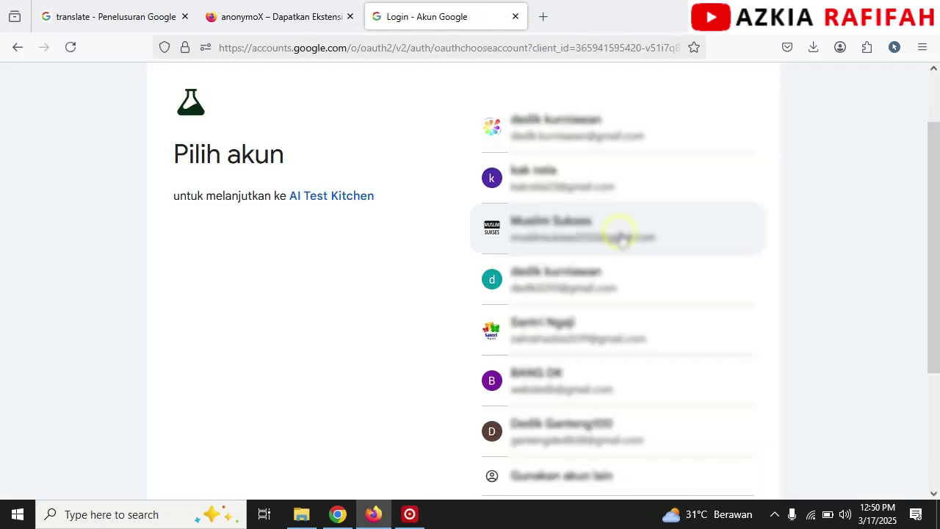
left_click(551, 234)
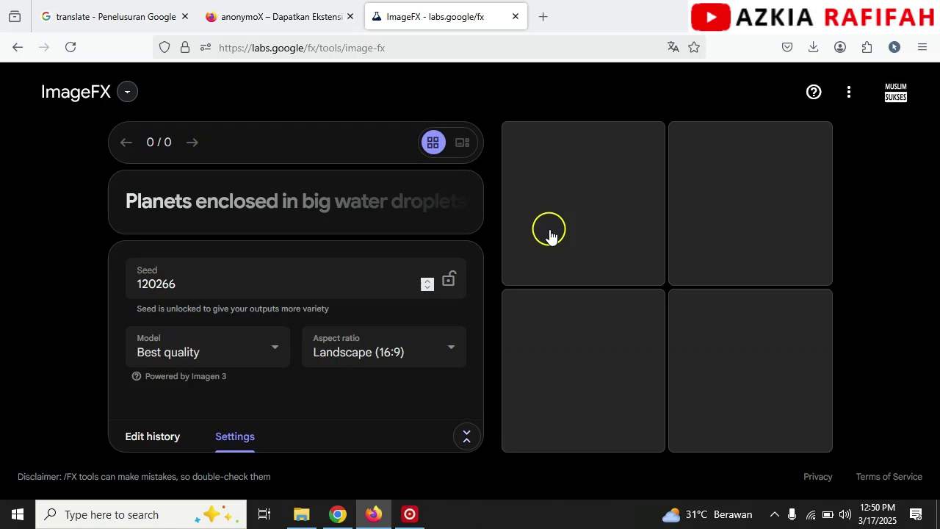
Step: Enter the prompt "girls from java indonesia" in ImageFX and generate the images
left_click(284, 210)
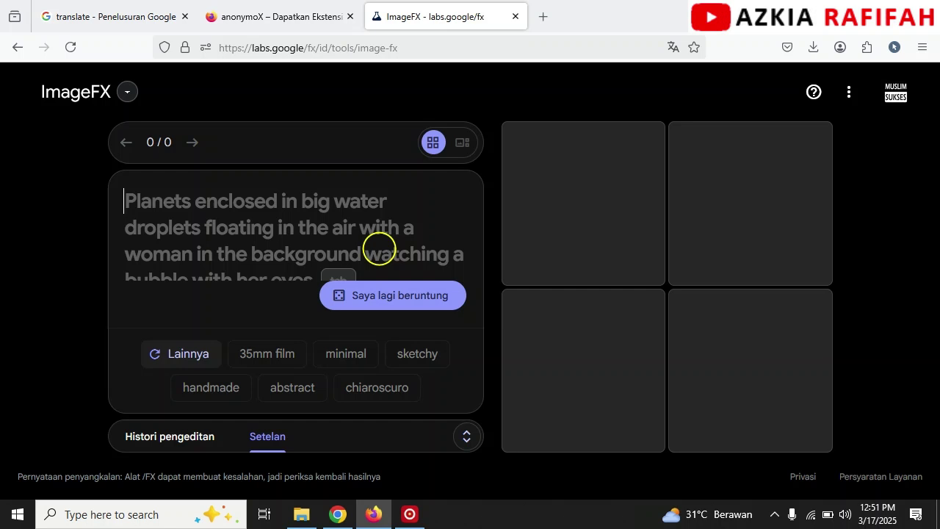
type("girls fro")
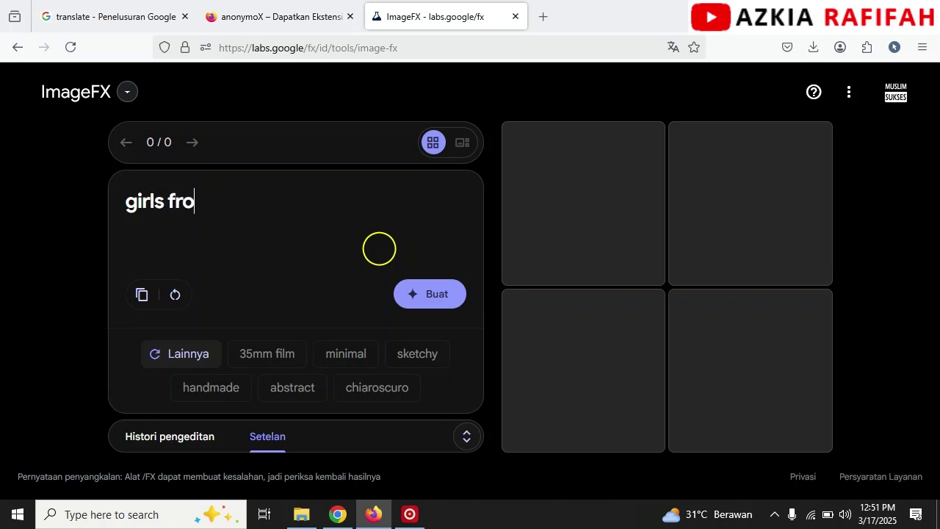
type("m java indonesia")
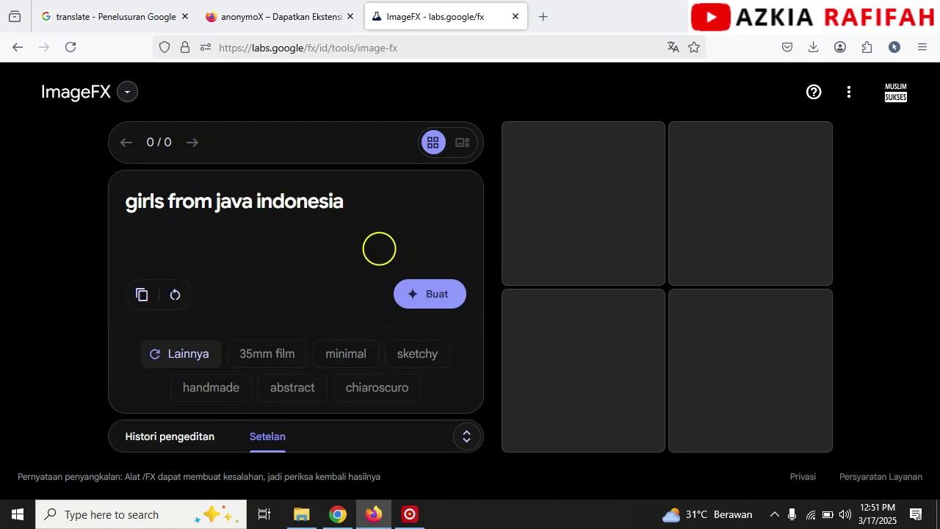
left_click(432, 296)
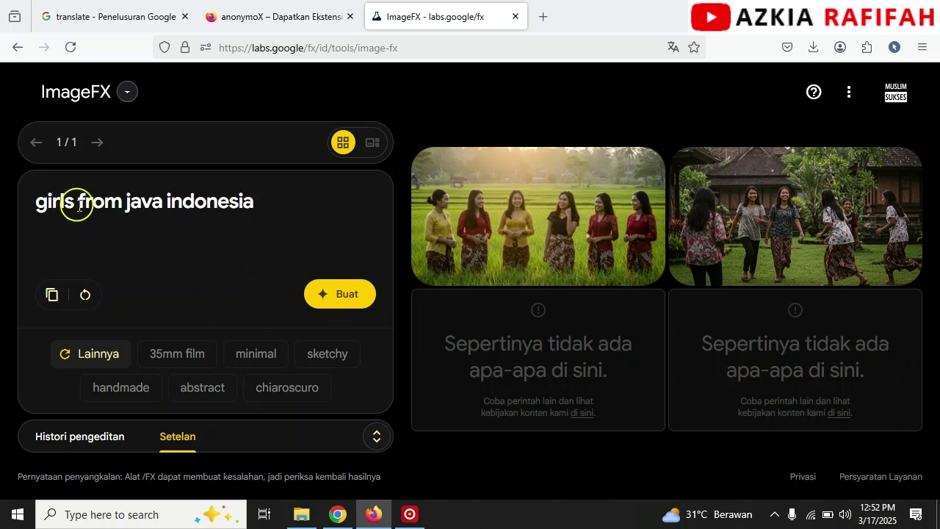
Step: Enlarge the generated rice-field image, view the second result and return to the first one
left_click_drag(73, 199, 29, 202)
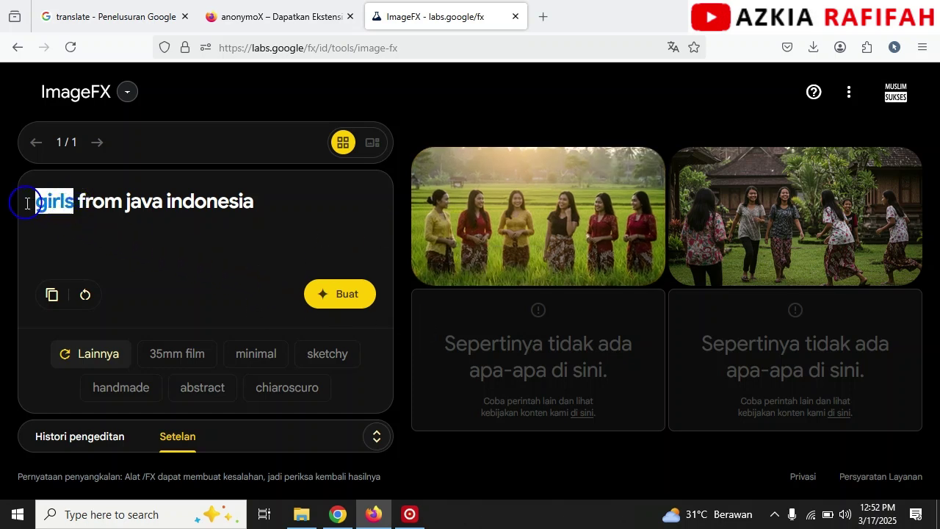
mouse_move(619, 199)
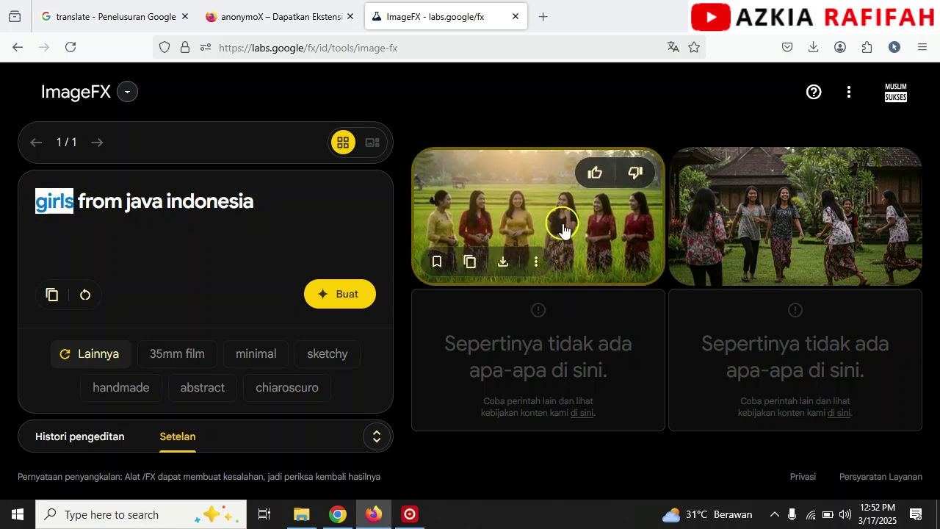
left_click(526, 223)
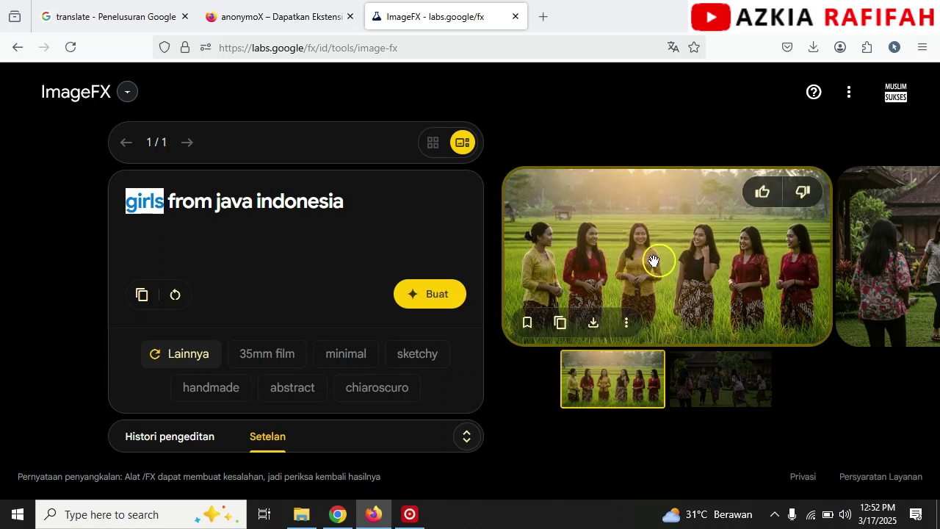
left_click(703, 394)
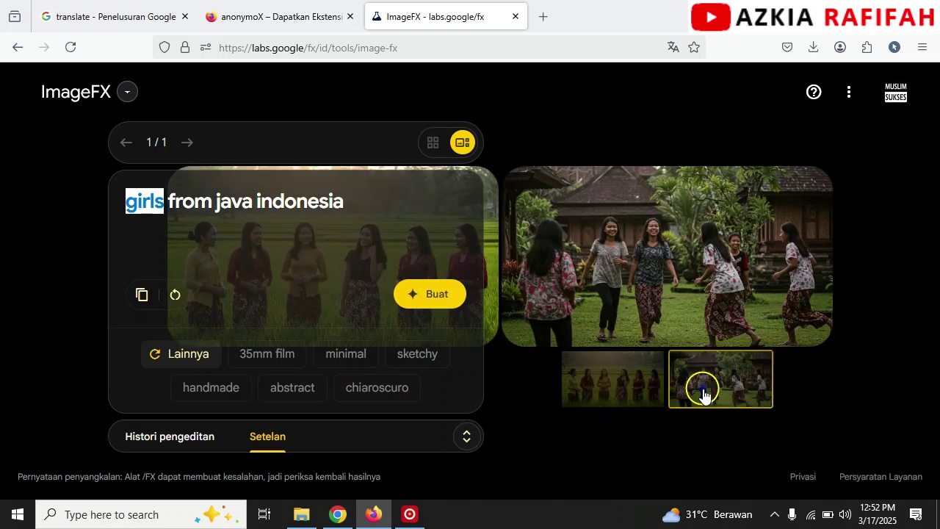
left_click(602, 395)
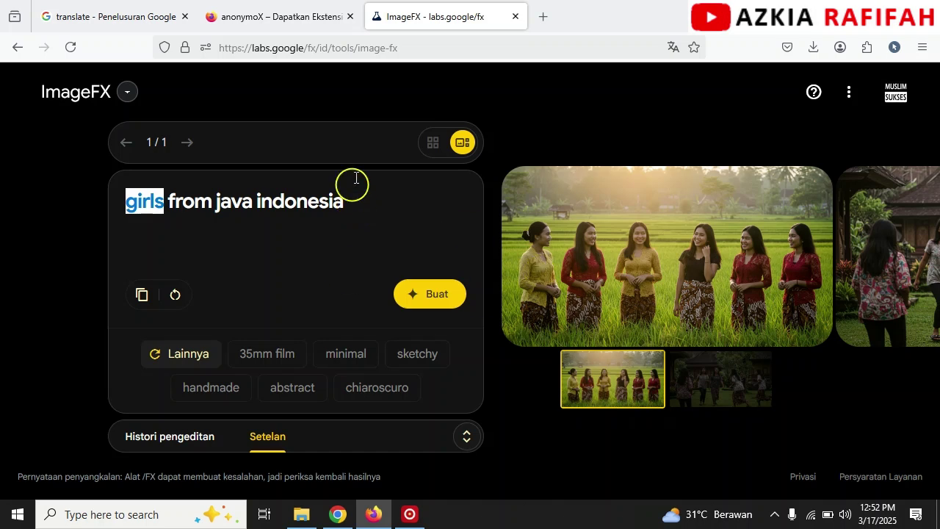
Step: In the Google translate tab, enter the Indonesian text "laki laki tampan dari jawa tengah sedang berdiri di depan candi borobudur" for translation into English
left_click(79, 13)
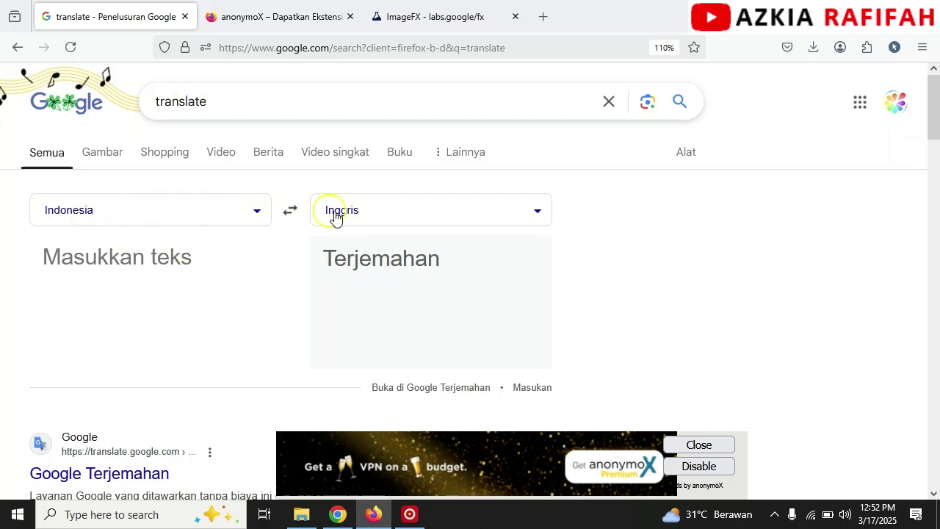
left_click(164, 254)
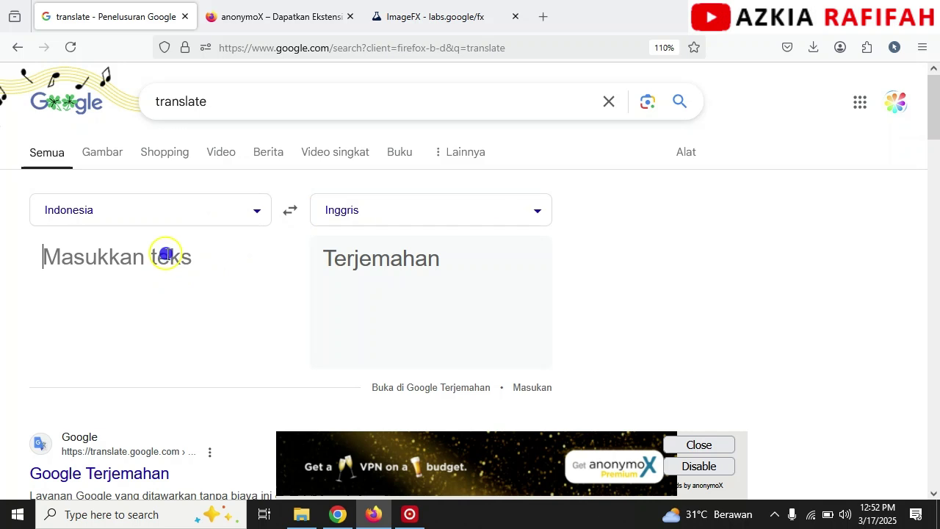
type("gadis")
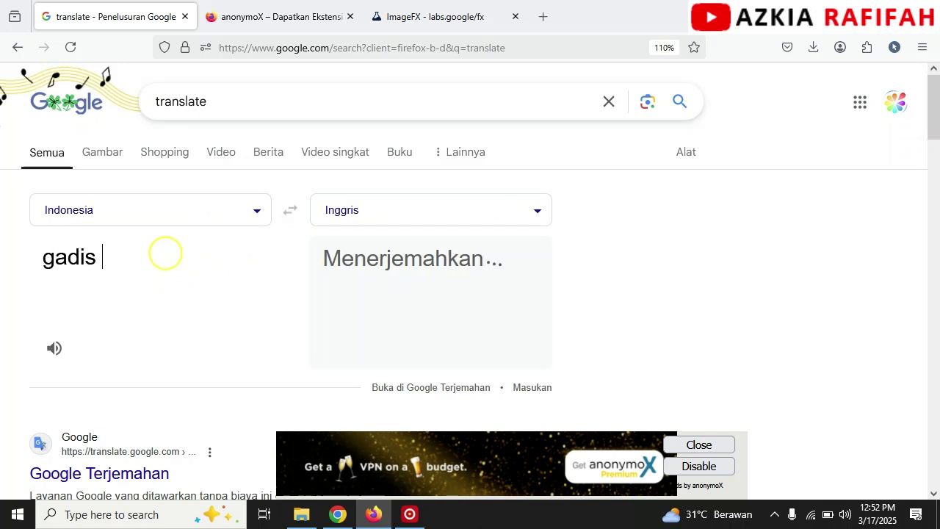
key("BackSpace")
key("BackSpace")
key("BackSpace")
key("BackSpace")
type("la")
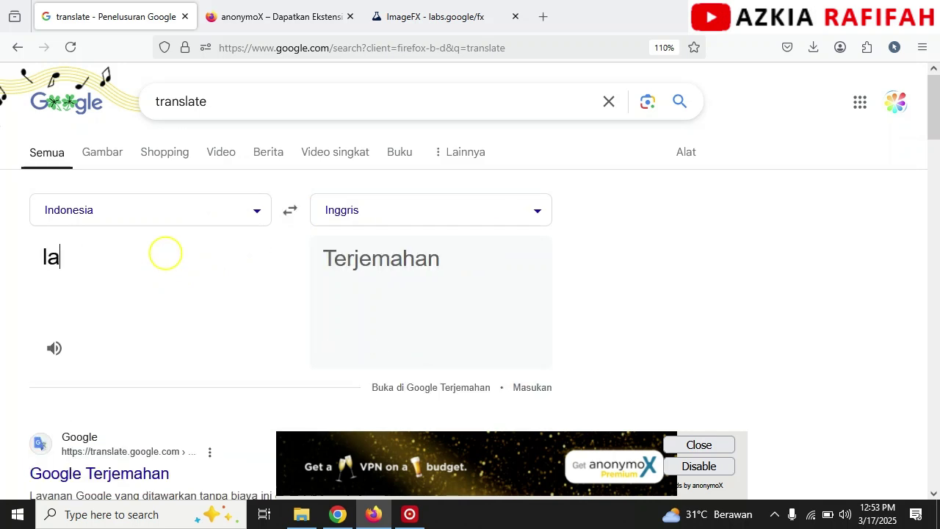
type("ki laki tampan")
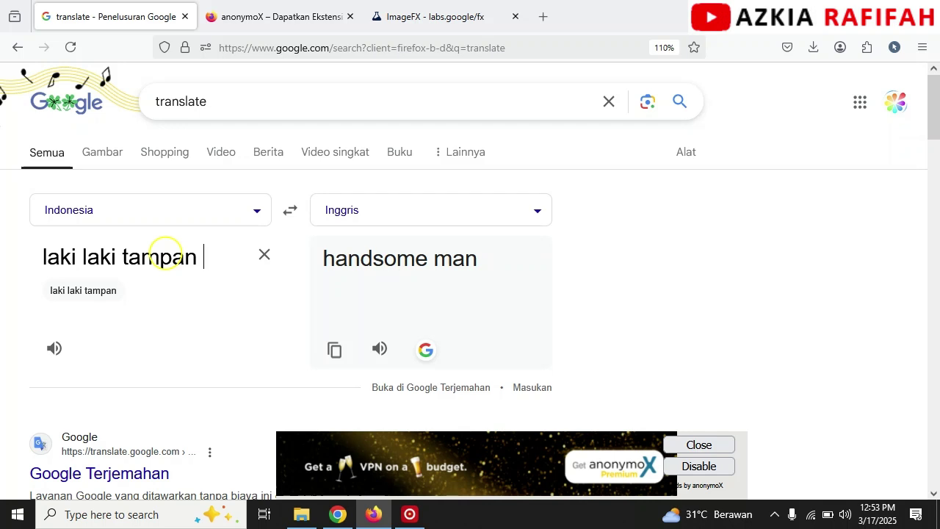
type(" dari jawa")
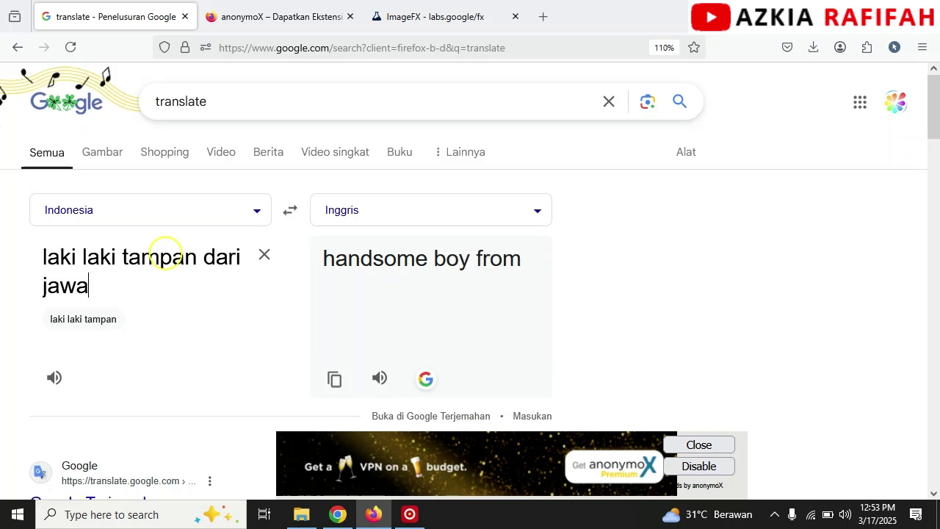
type(" ba")
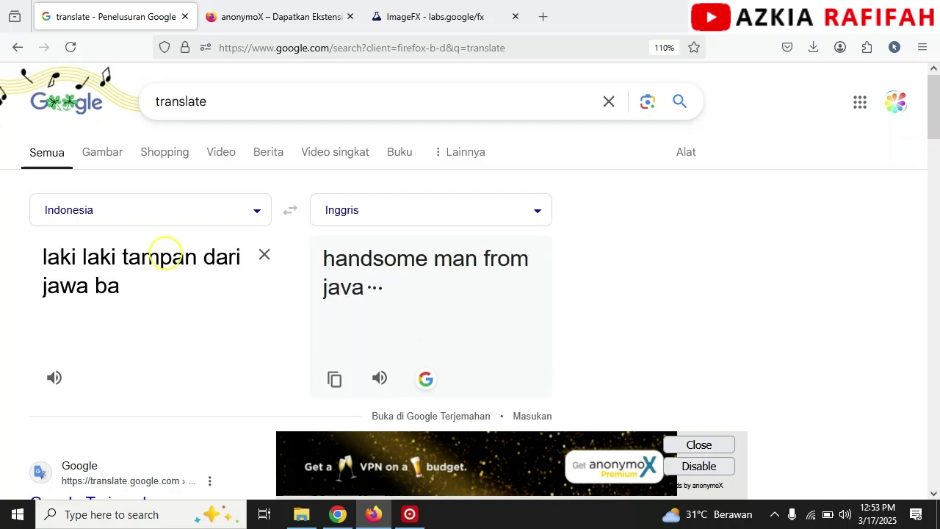
key("BackSpace")
key("BackSpace")
type("tengah sedang ")
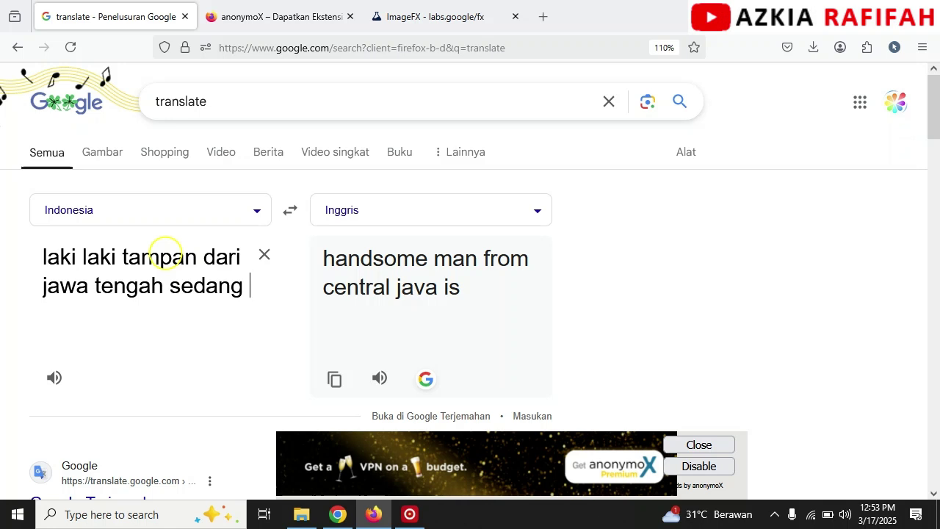
type("berdiri d")
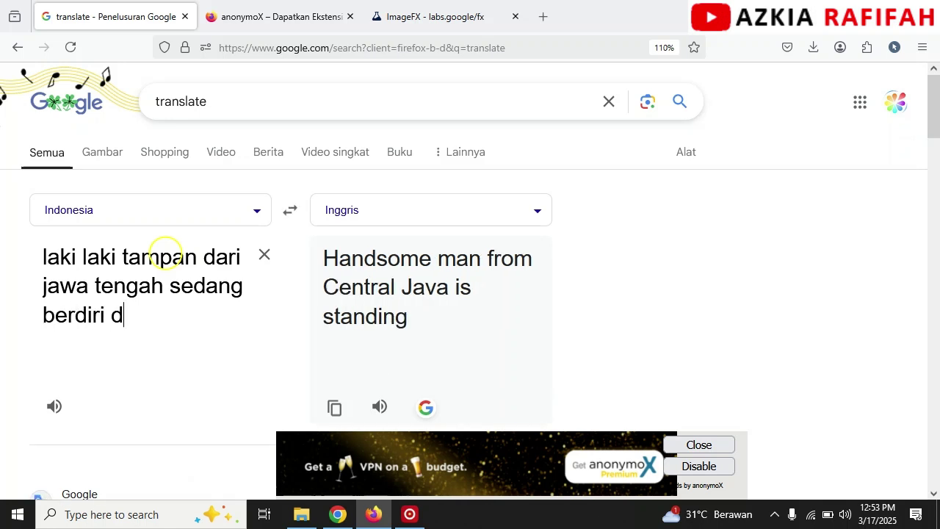
type("i depan cand")
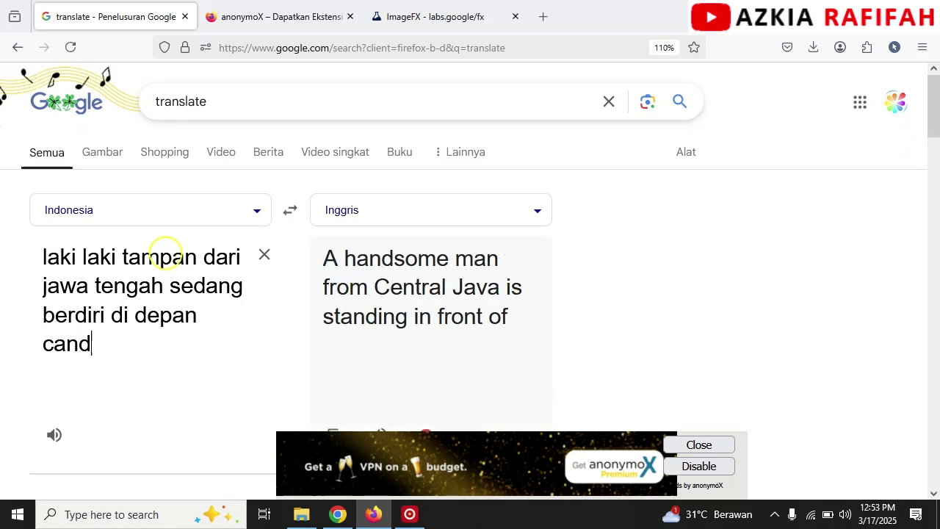
type("i borobudur")
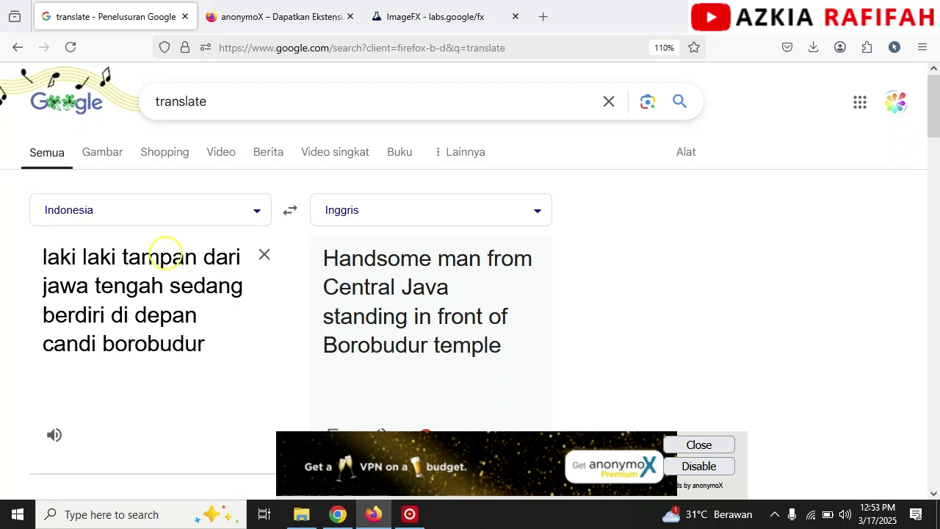
Step: End the sentence with a period and add "laki laki tersebut menggunakan baju batik" to the text being translated
type(".")
type(" laki lak")
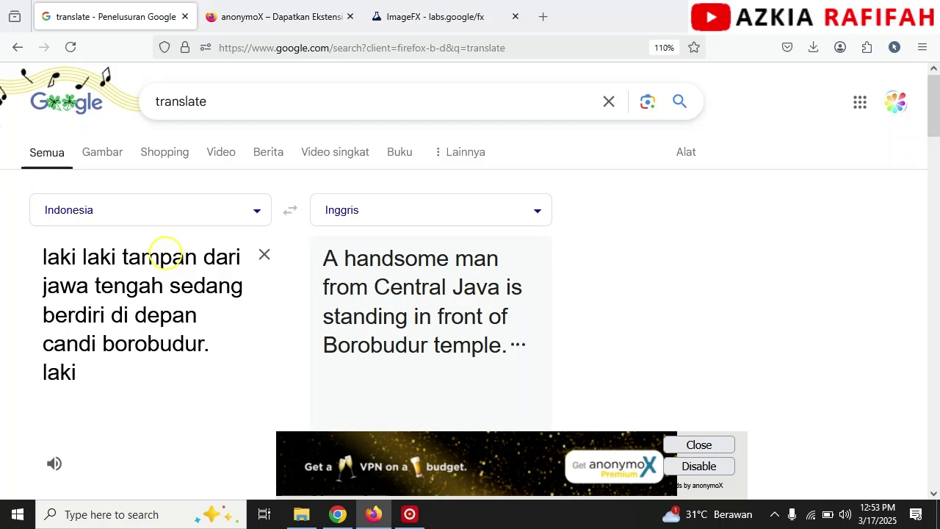
type("i tersebut")
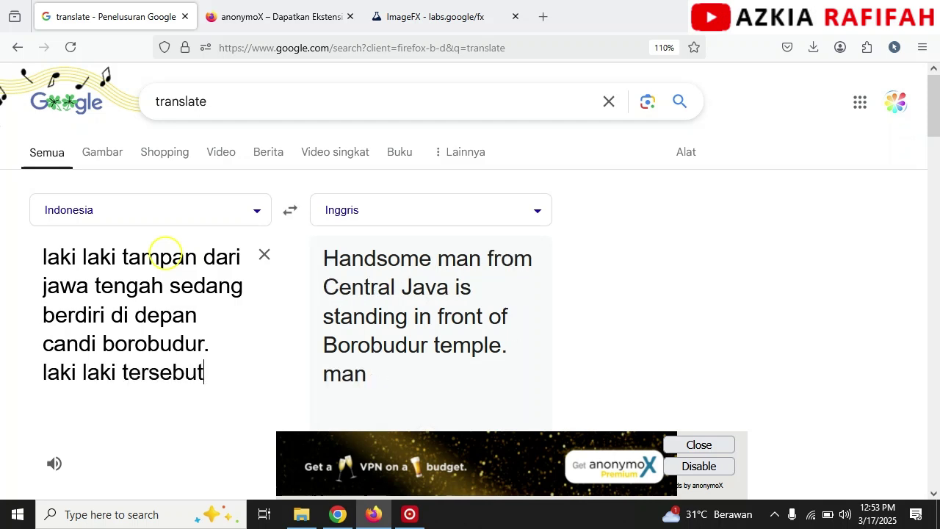
type(" menggunakan")
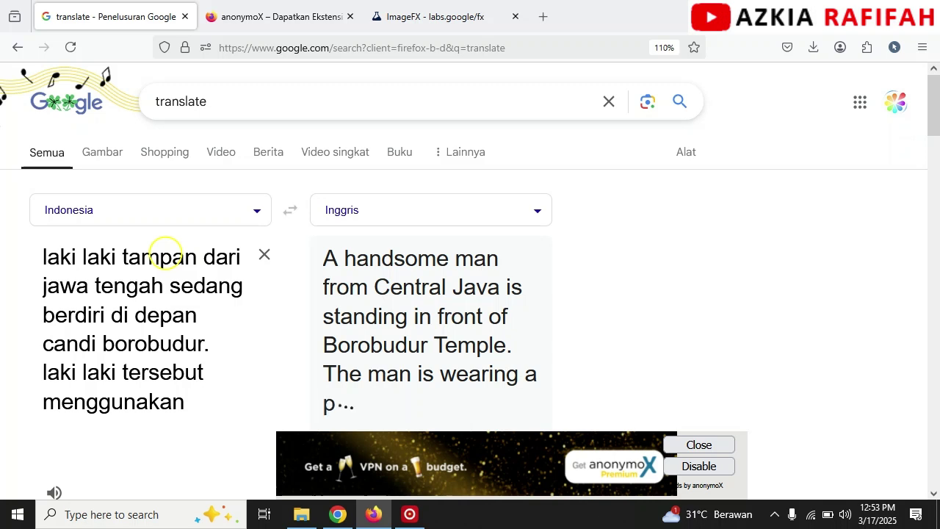
type(" baju batik")
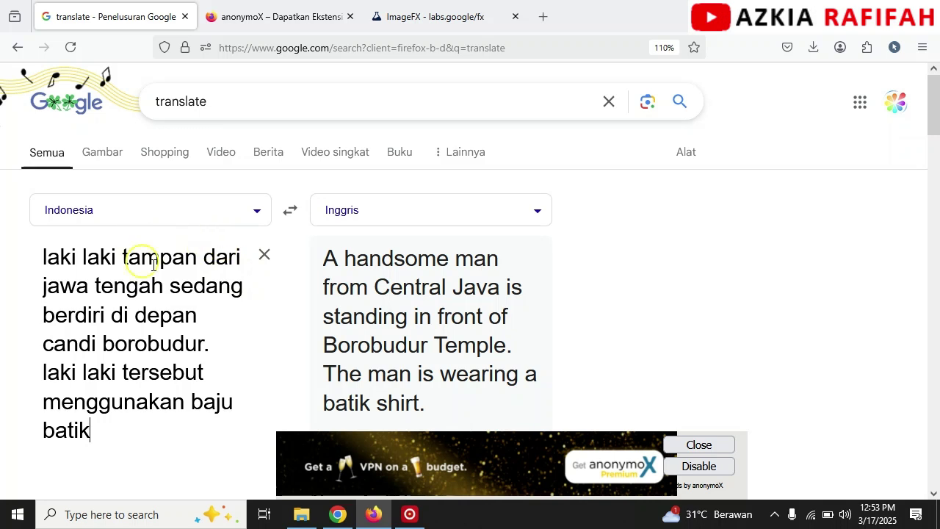
Step: Copy the whole English translation, from "A handsome man" to "batik shirt."
scroll(227, 253, "down", 2)
left_click_drag(323, 169, 463, 314)
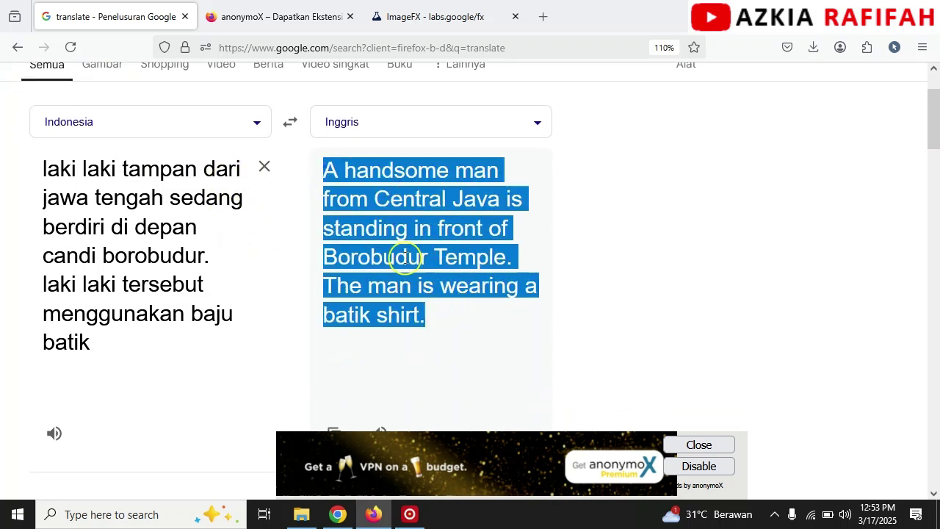
right_click(401, 236)
left_click(424, 251)
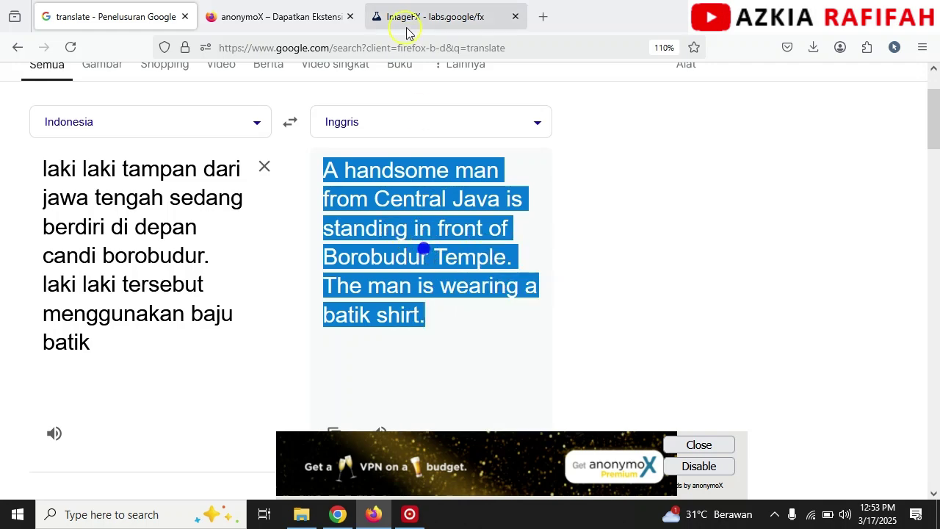
Step: Return to ImageFX, replace the old prompt with the copied English translation and generate the images
left_click(406, 20)
left_click_drag(378, 196, 61, 206)
key("BackSpace")
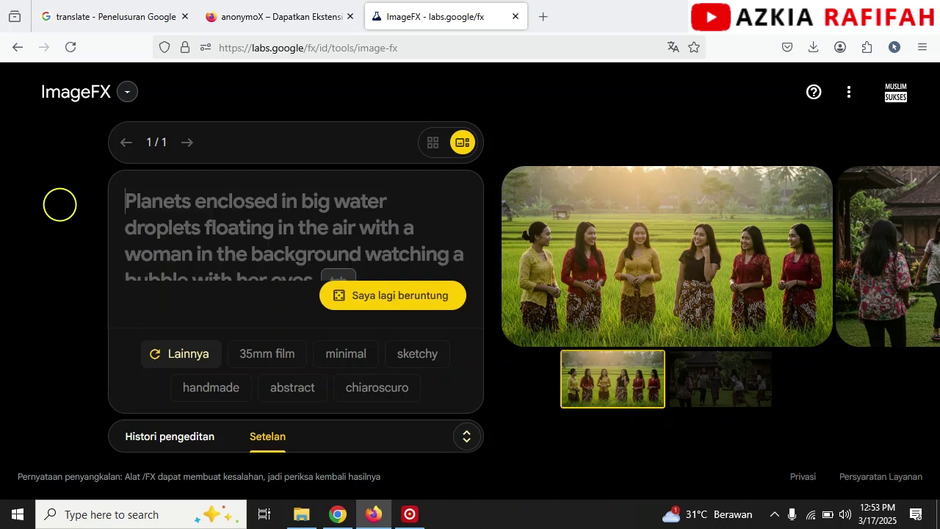
key("ctrl+v")
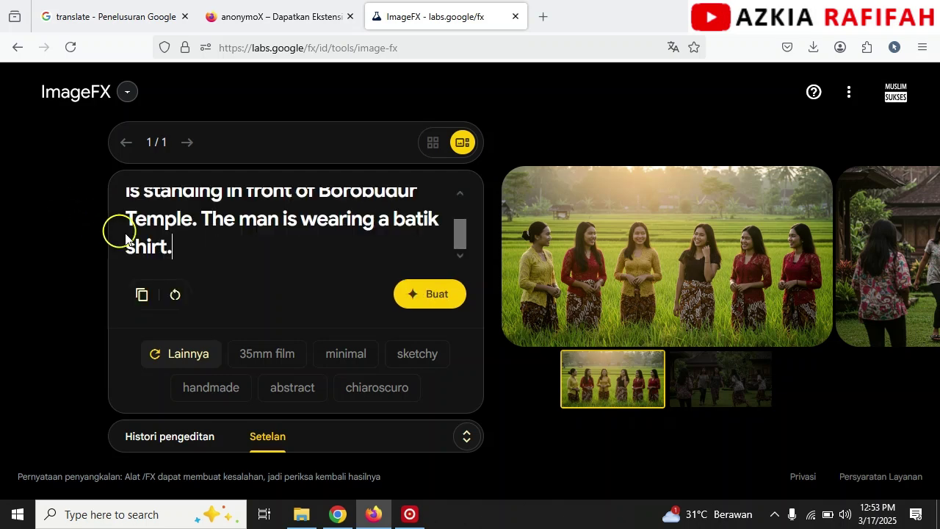
left_click(430, 296)
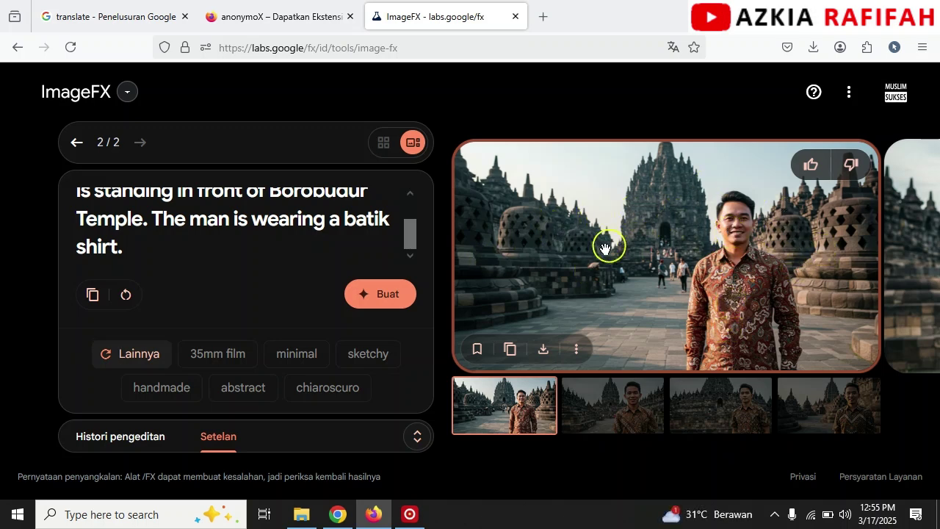
Step: Compare the four generated images of the man in batik and download the second and fourth ones
left_click(619, 418)
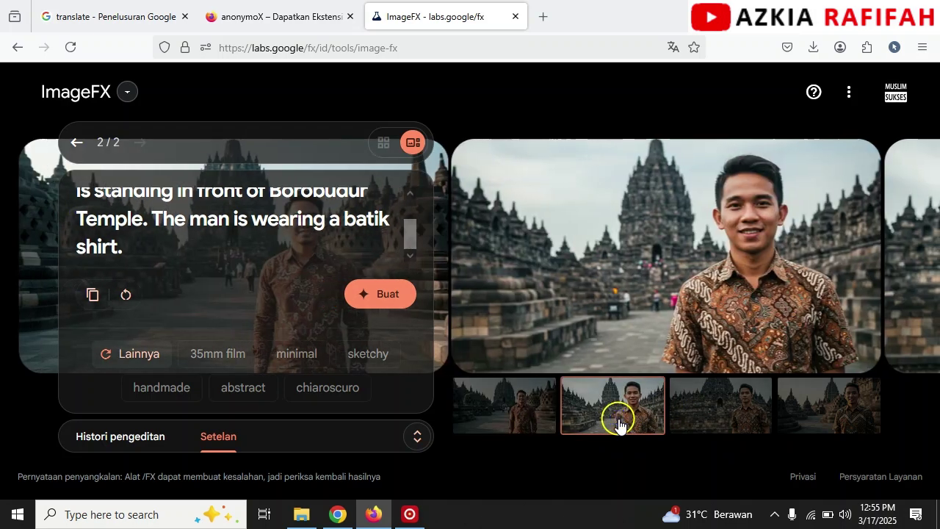
left_click(730, 405)
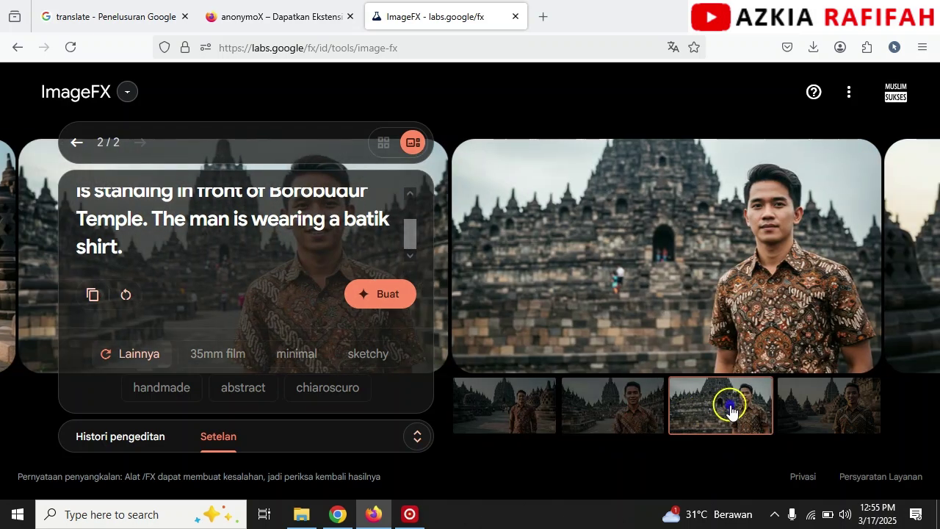
left_click(811, 405)
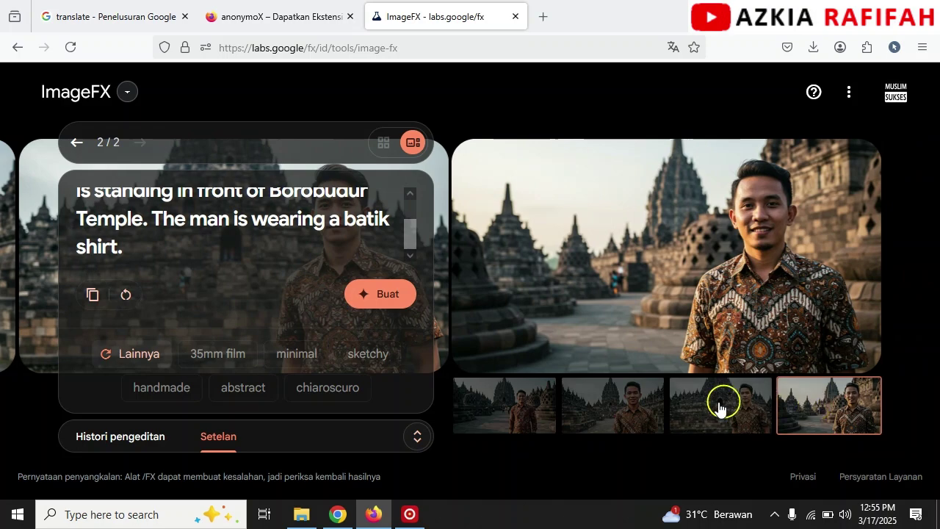
left_click(624, 409)
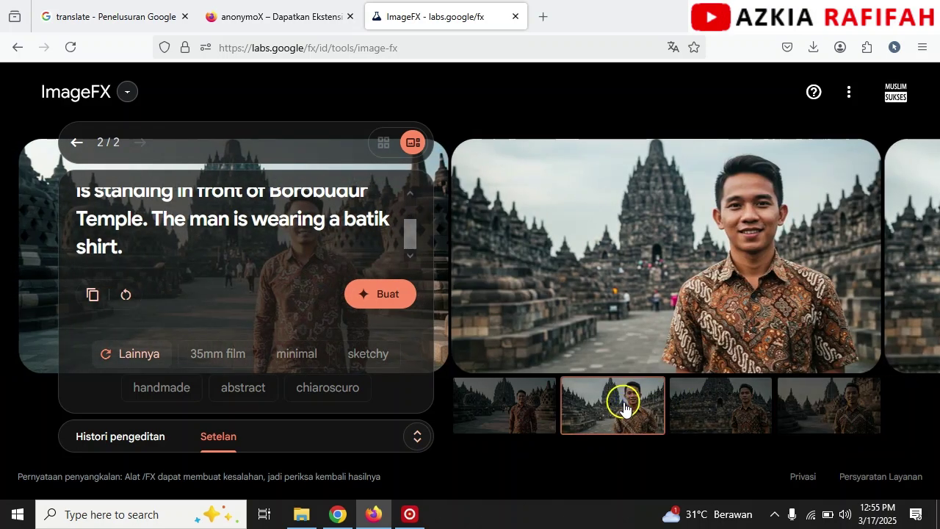
mouse_move(620, 294)
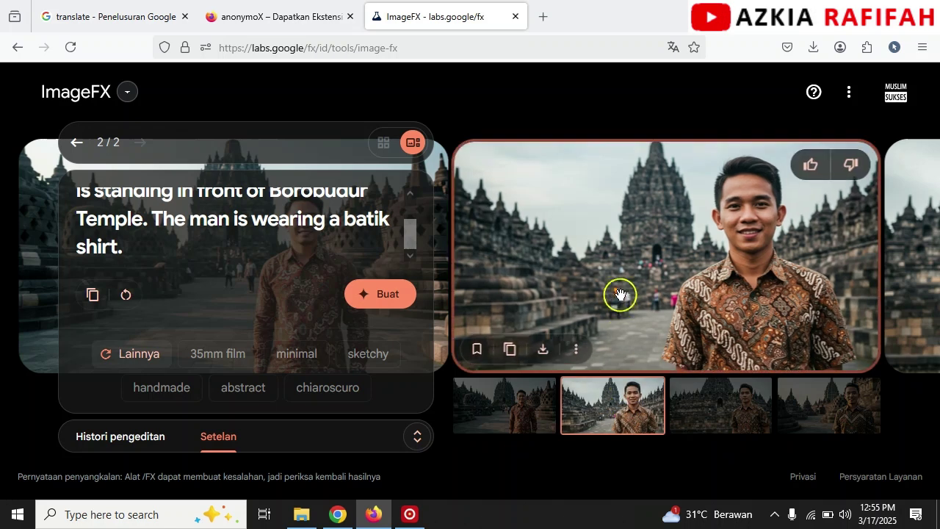
left_click(543, 353)
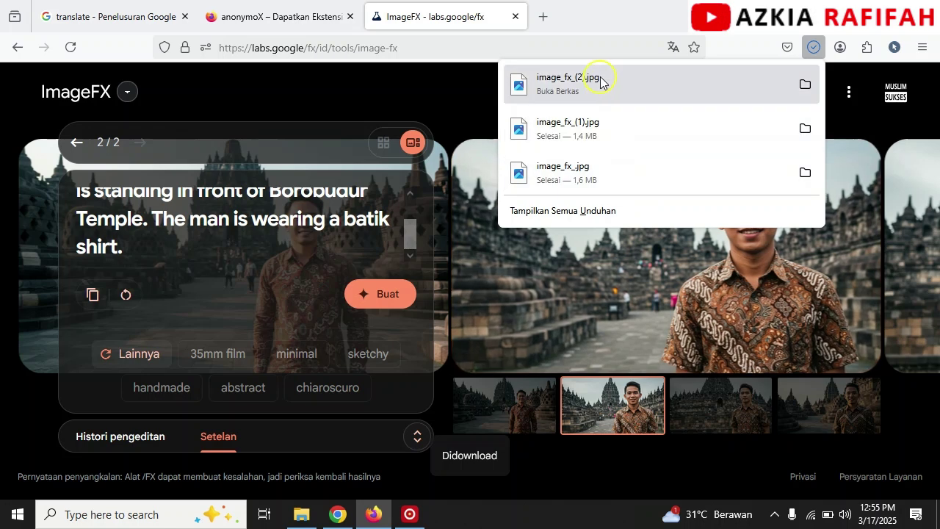
left_click(843, 416)
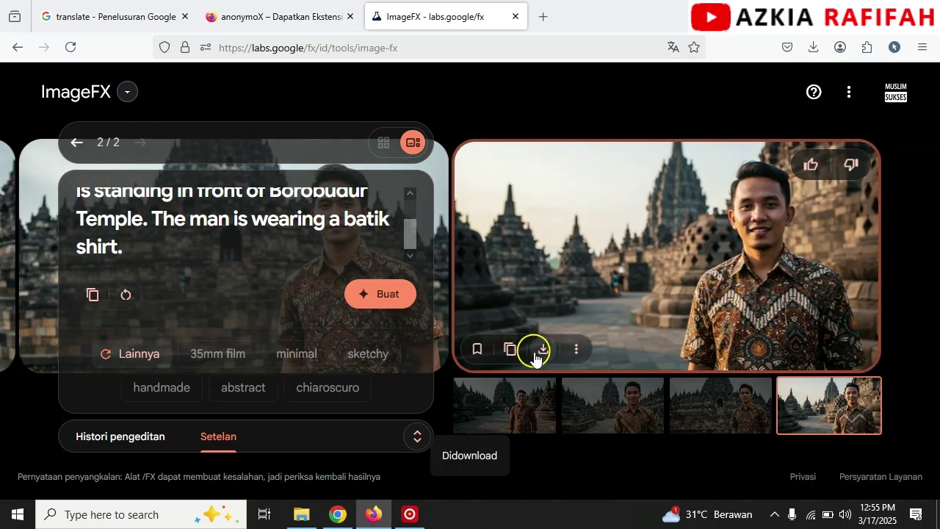
left_click(545, 351)
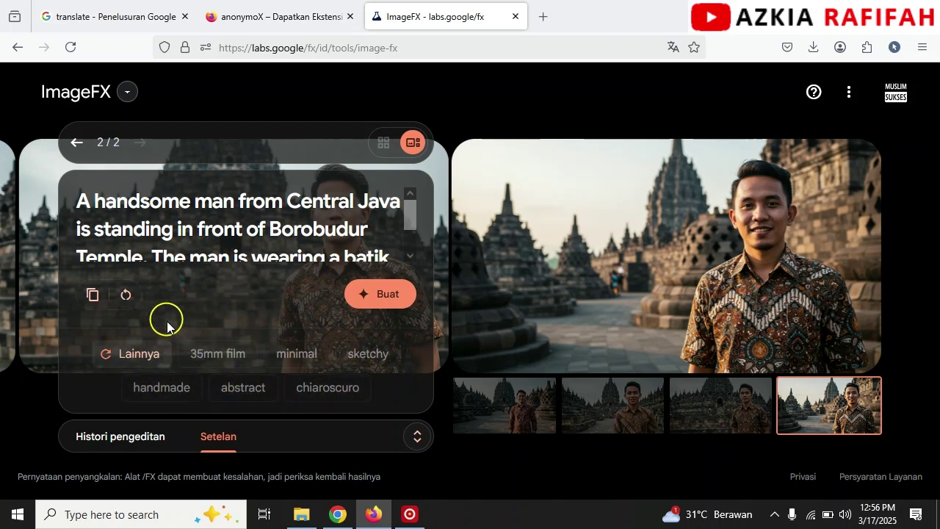
Step: Refresh the style suggestions until neon light is offered and add it to the end of the prompt
left_click(146, 359)
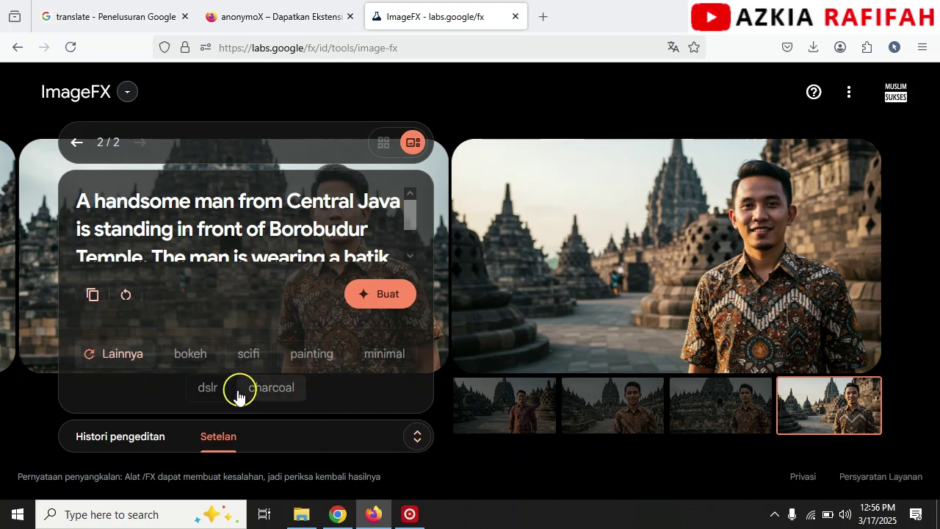
left_click(122, 357)
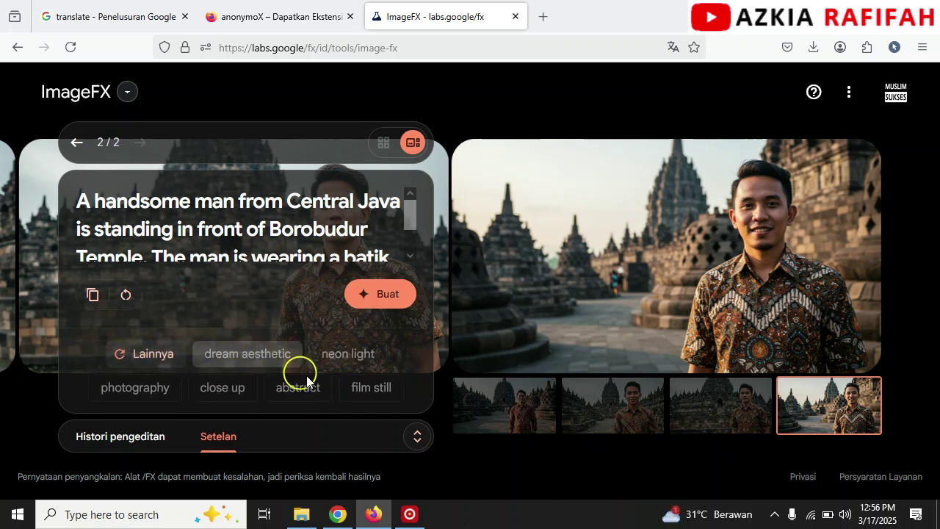
left_click(159, 359)
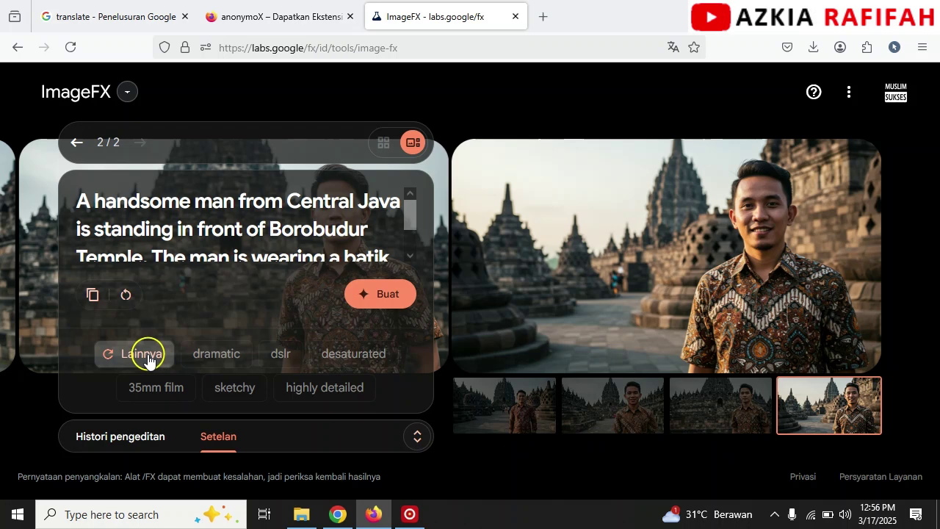
left_click(148, 359)
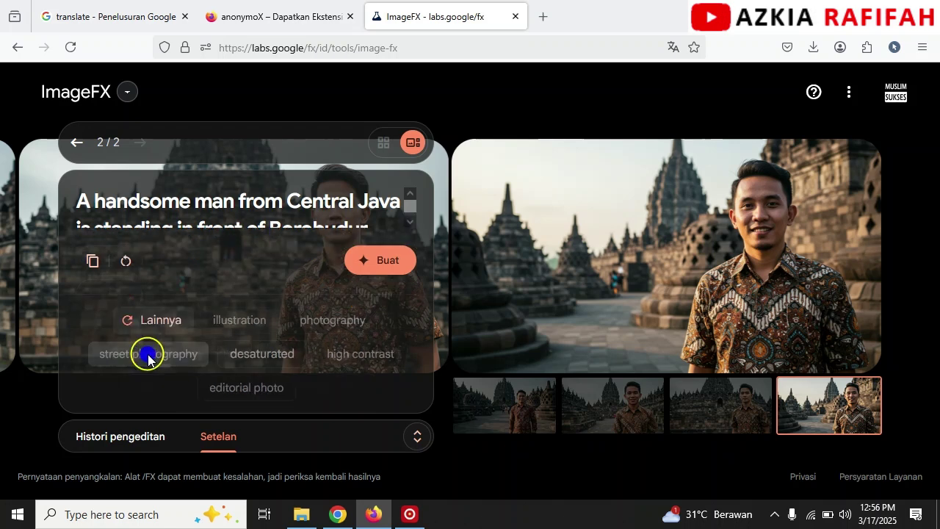
left_click(148, 355)
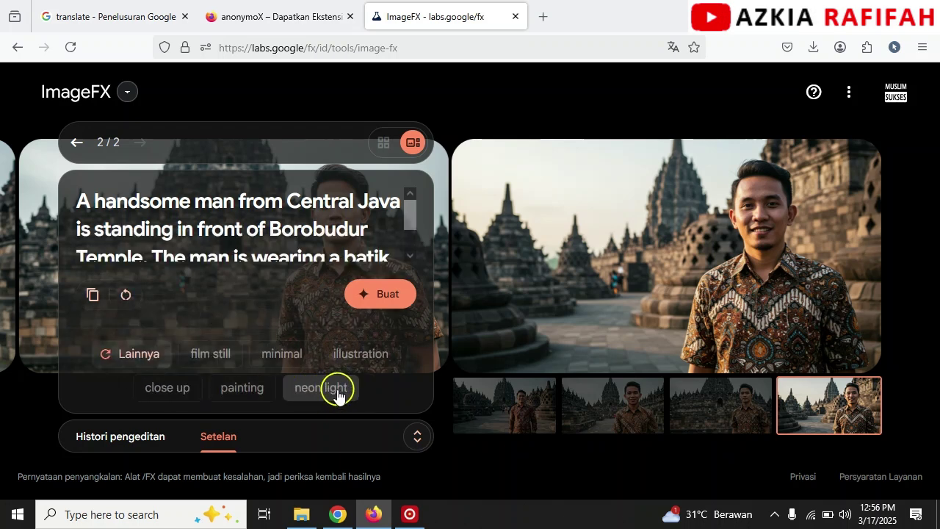
left_click(336, 393)
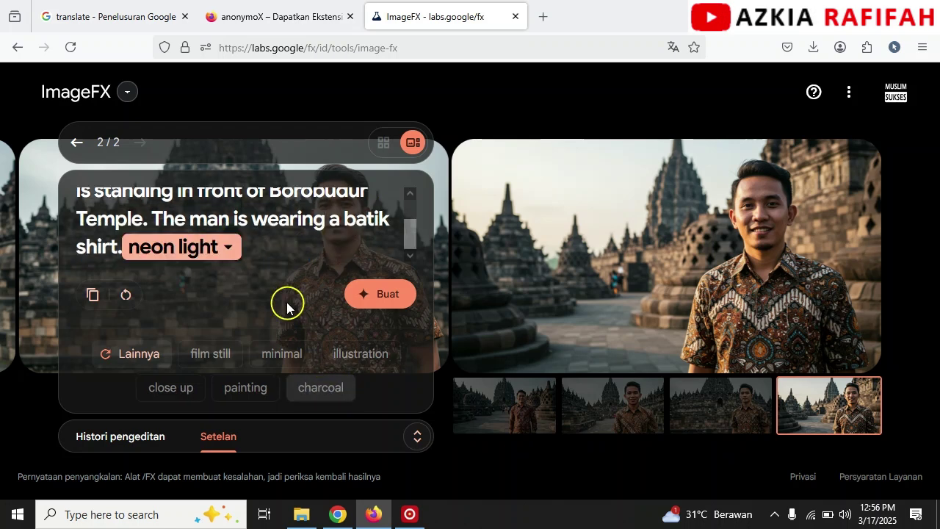
Step: Check the alternatives for the added style, keep neon light and generate the images
left_click(232, 247)
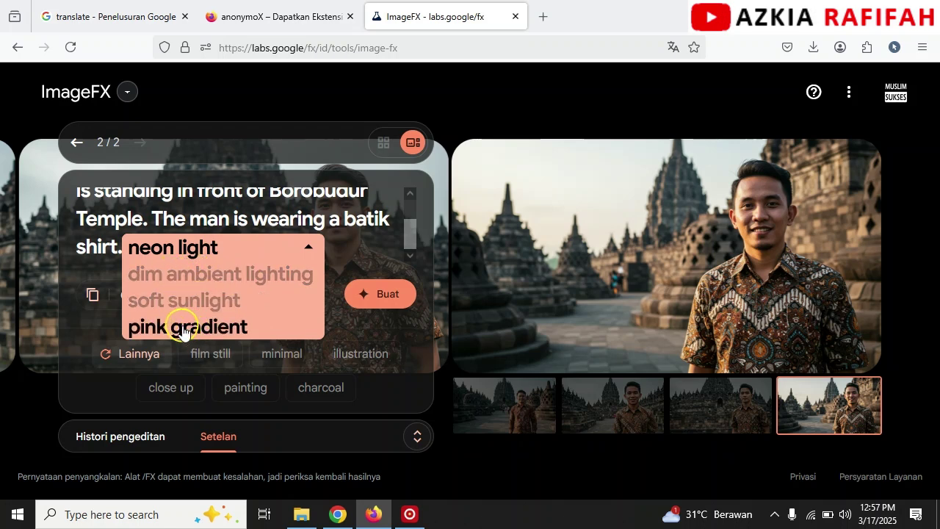
left_click(198, 254)
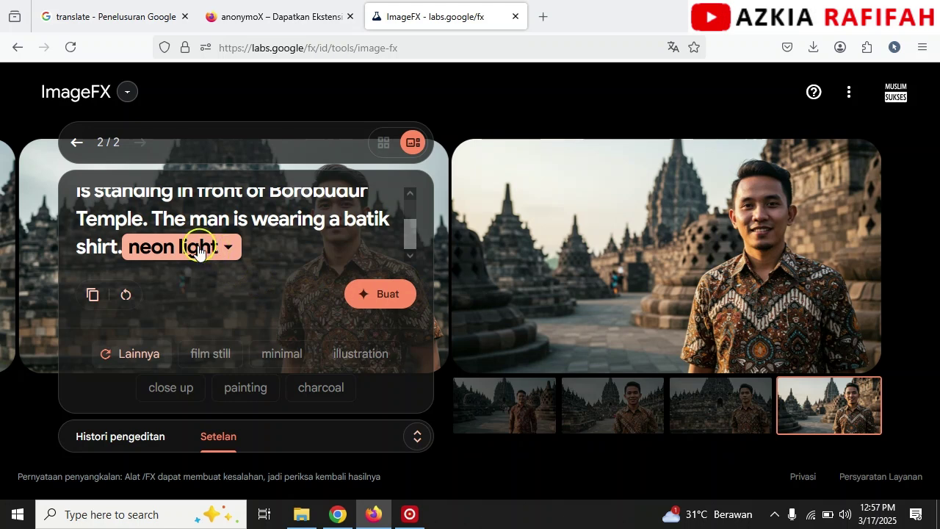
left_click(390, 291)
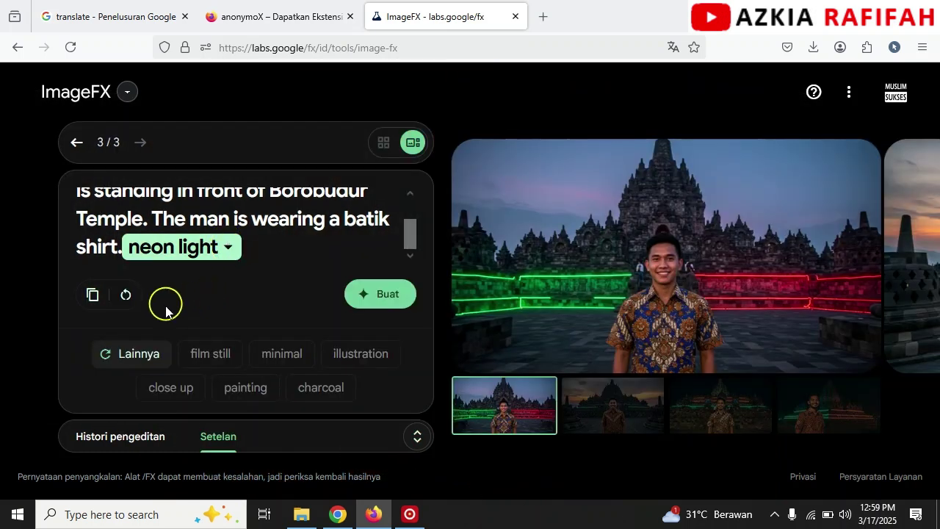
Step: Examine the second, third and fourth images generated with the neon light style
left_click_drag(406, 232, 414, 259)
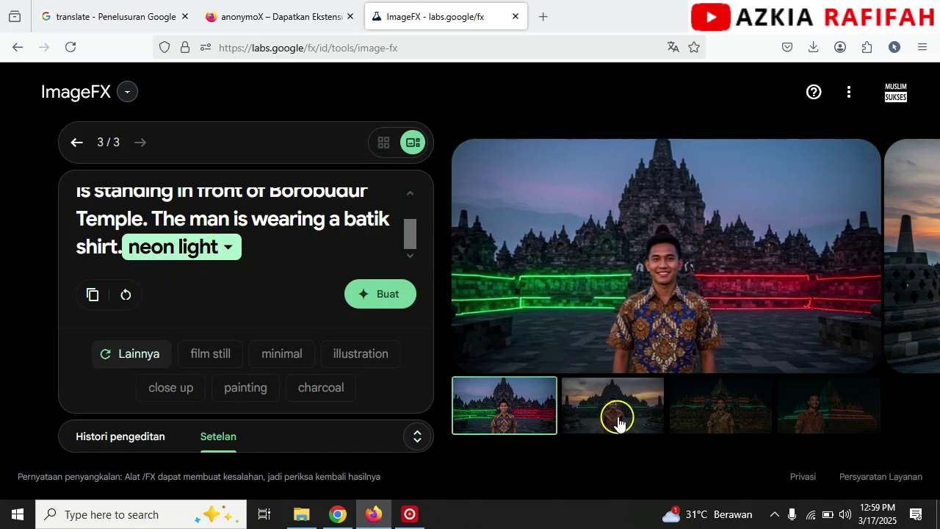
mouse_move(509, 294)
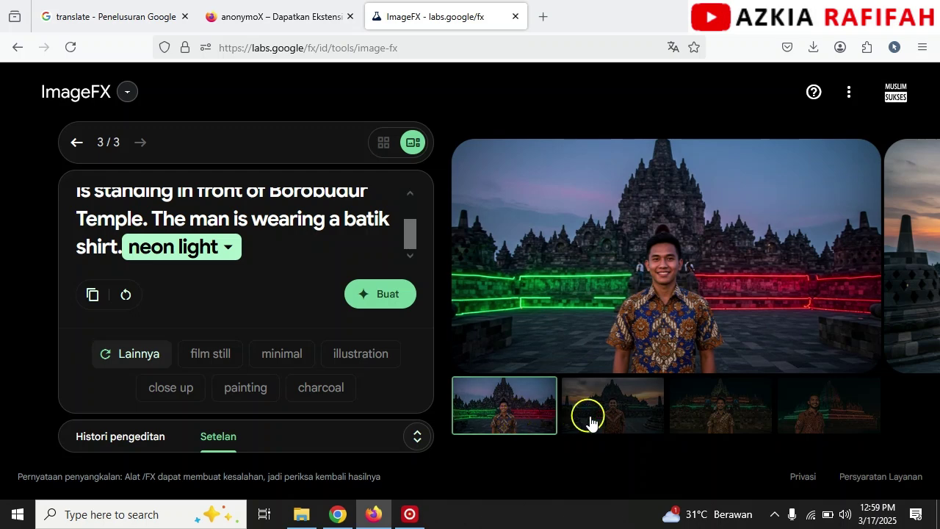
left_click(618, 420)
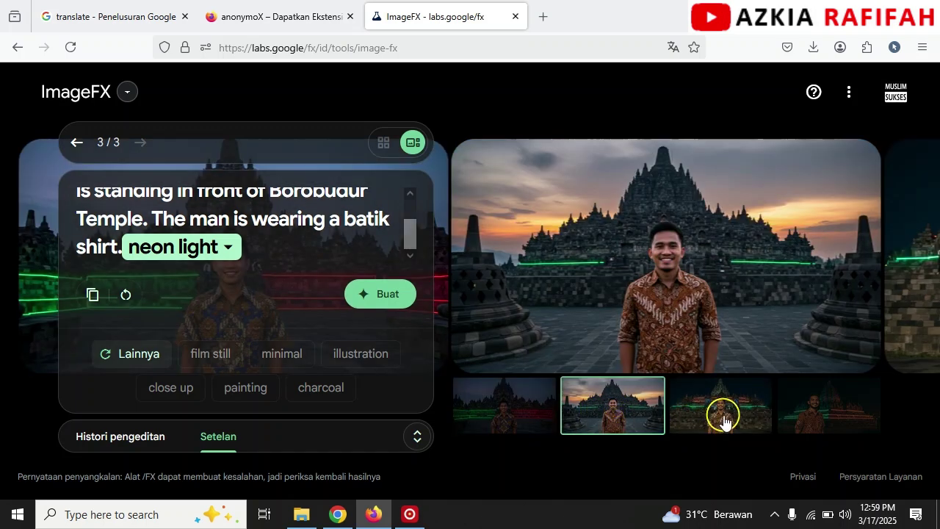
left_click(722, 415)
left_click(789, 415)
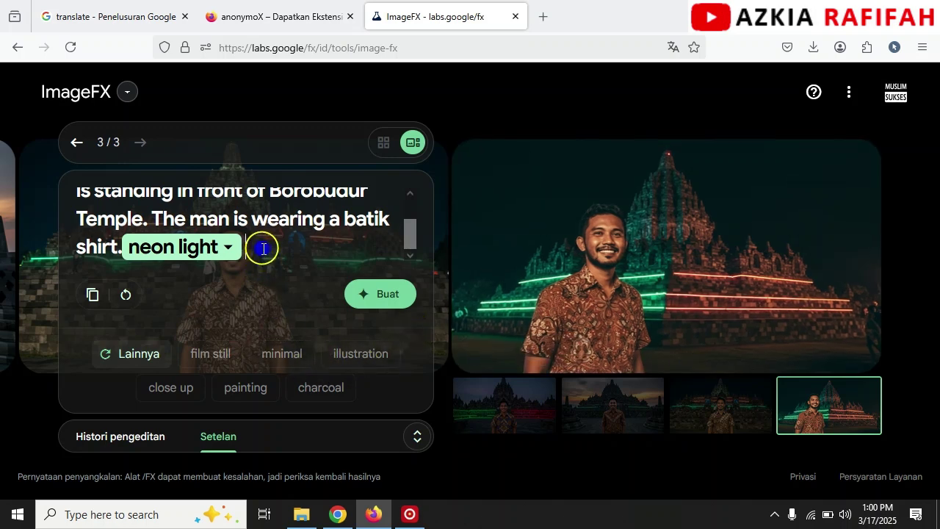
Step: Replace the neon light style at the end of the prompt with the film still and close up styles
key("BackSpace")
key("BackSpace")
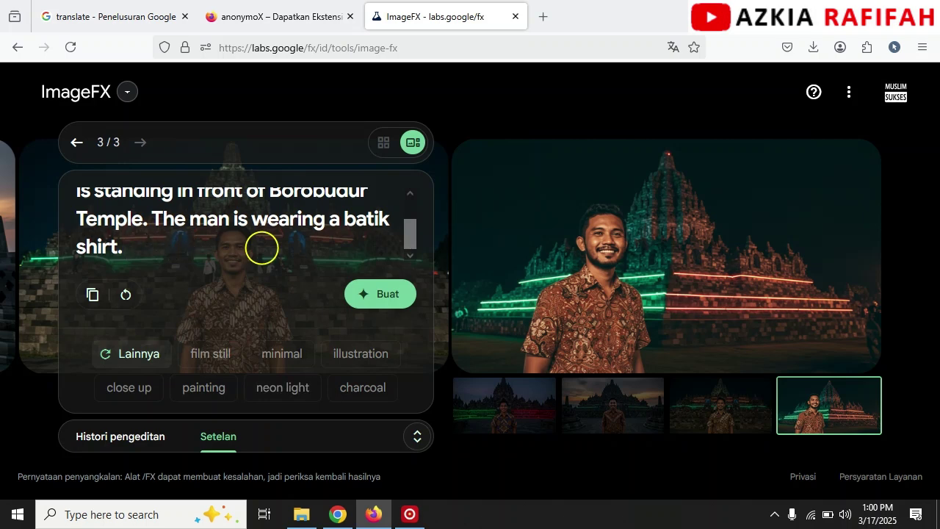
left_click(213, 356)
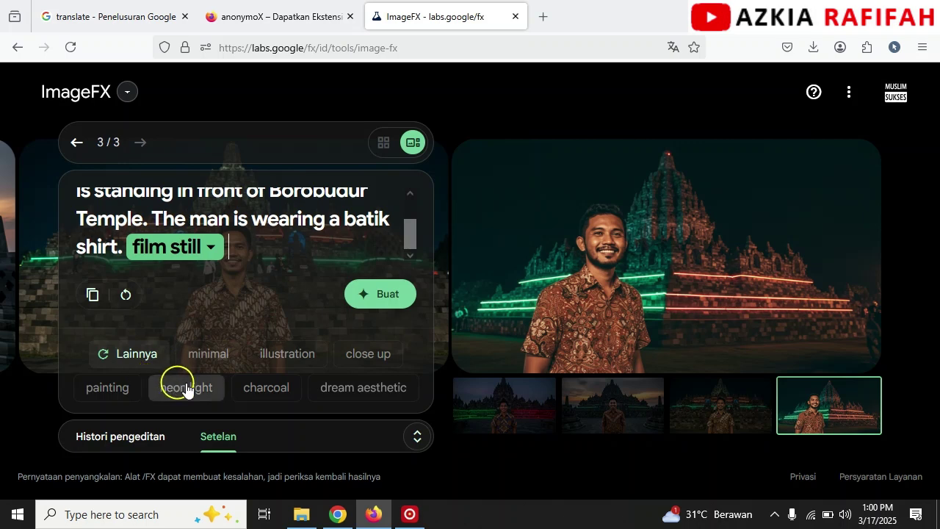
left_click(375, 359)
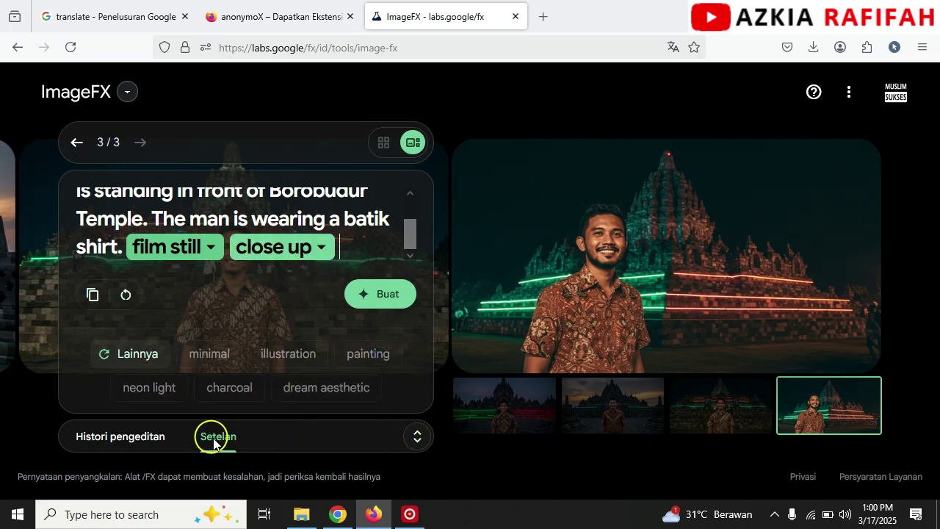
Step: Set the aspect ratio to Potret (9:16) in the generation settings and generate the images
left_click(417, 439)
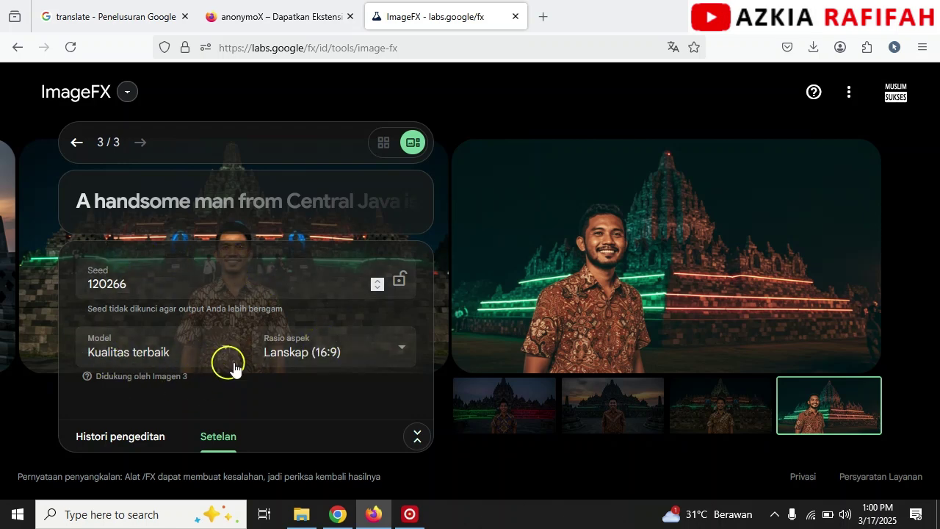
left_click(303, 354)
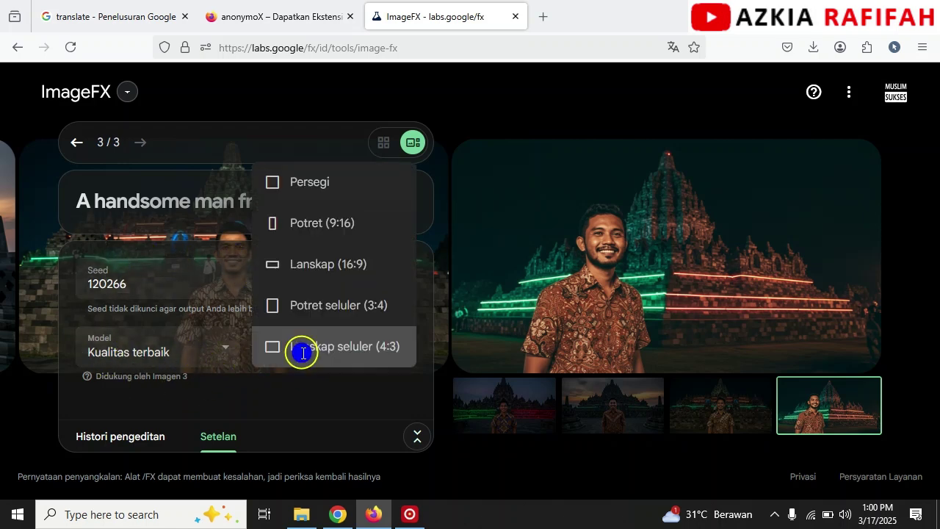
left_click(321, 223)
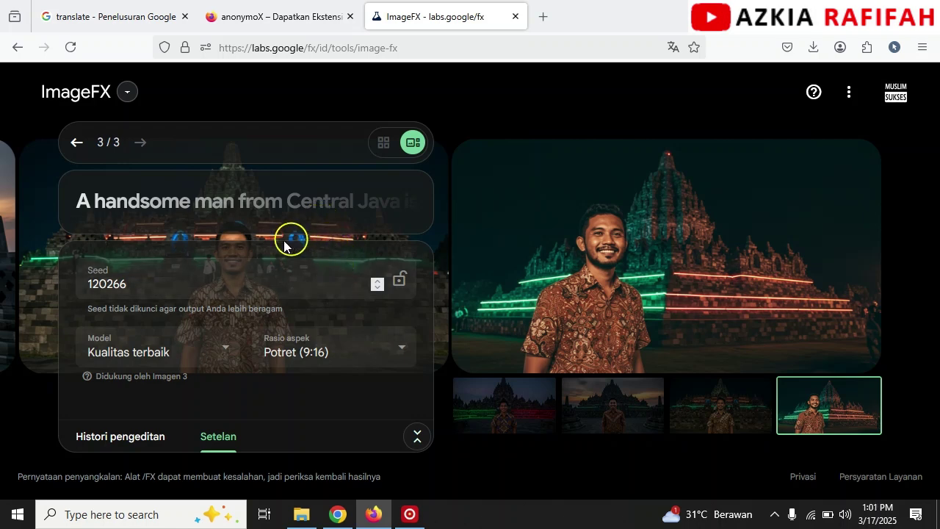
left_click(417, 437)
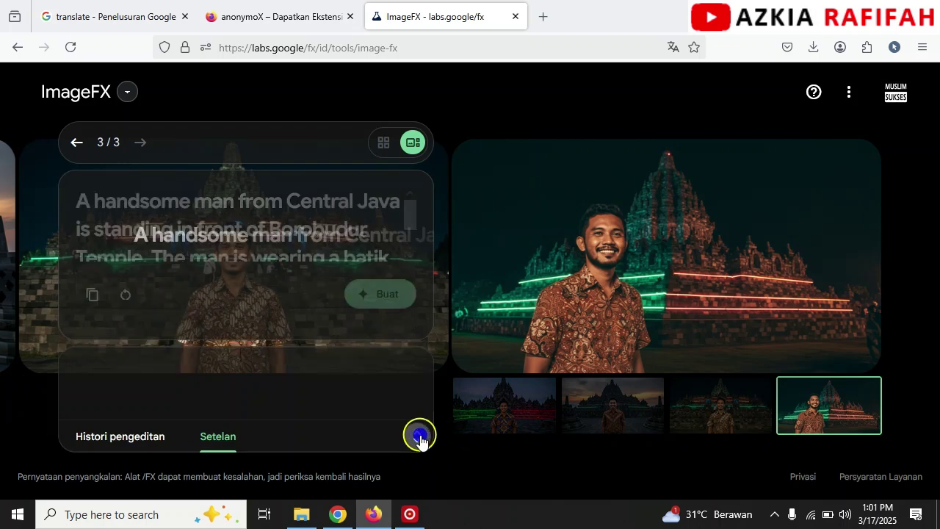
left_click(385, 295)
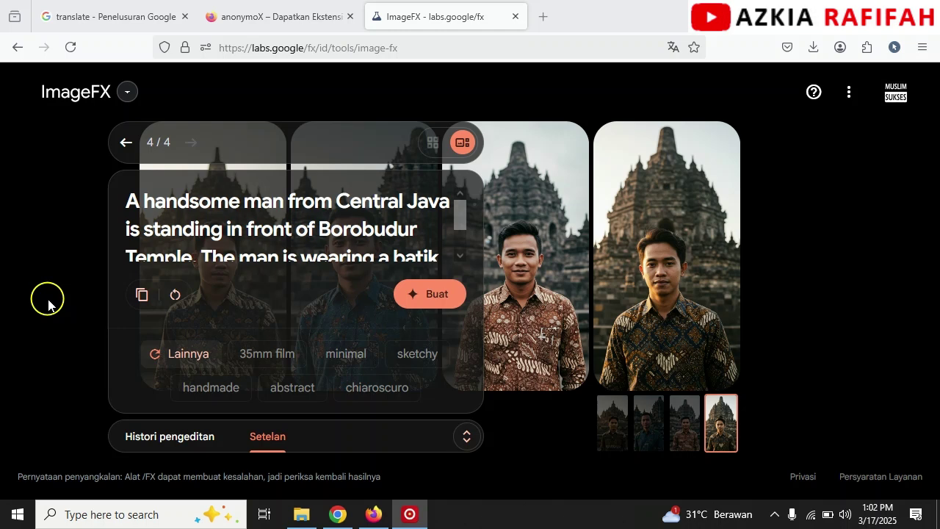
Step: Check the styles at the end of the prompt and examine the first and second portrait images
left_click(277, 245)
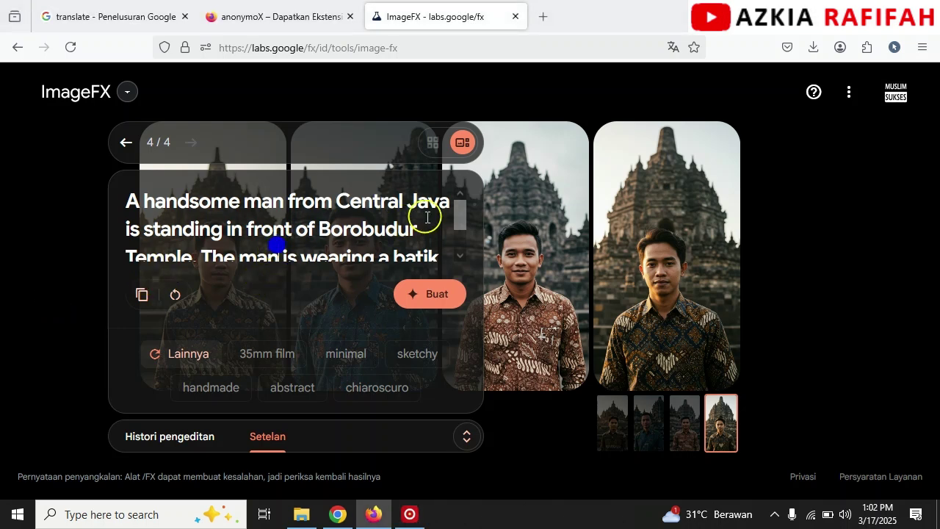
left_click_drag(456, 214, 459, 247)
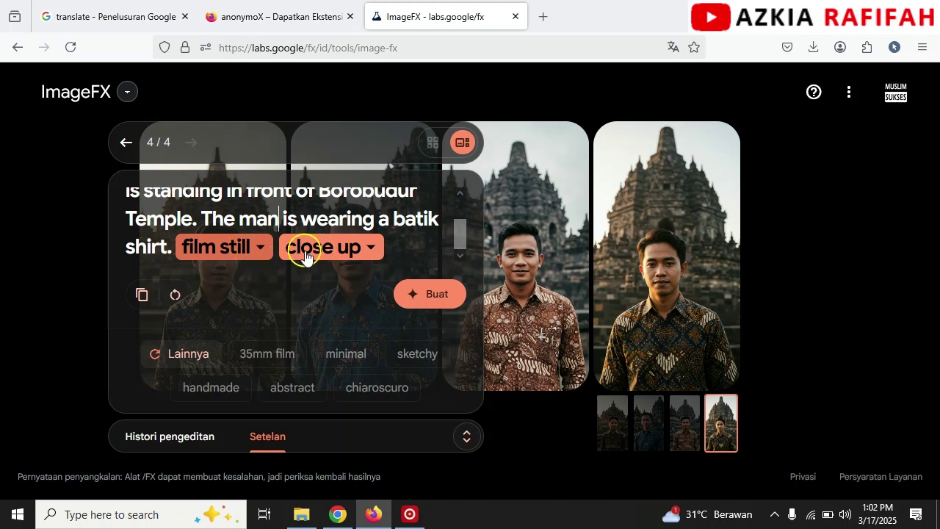
left_click(614, 417)
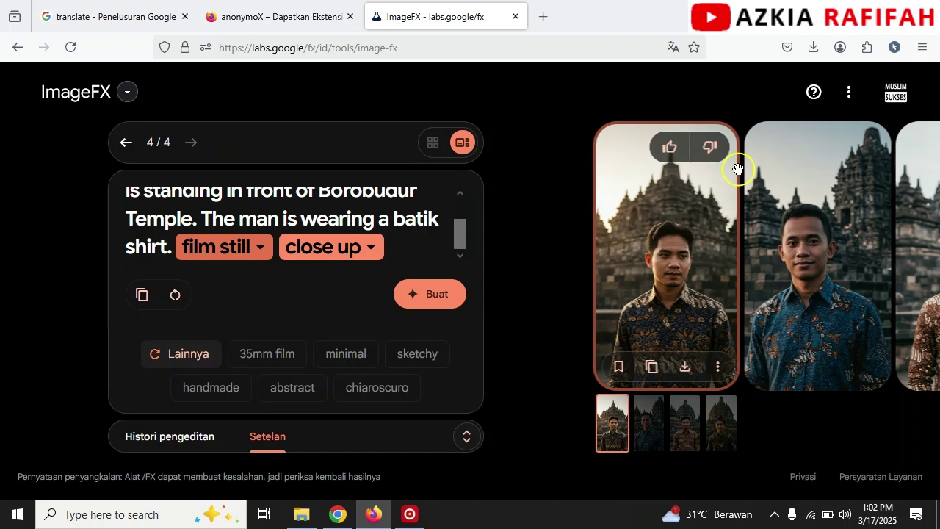
left_click(665, 251)
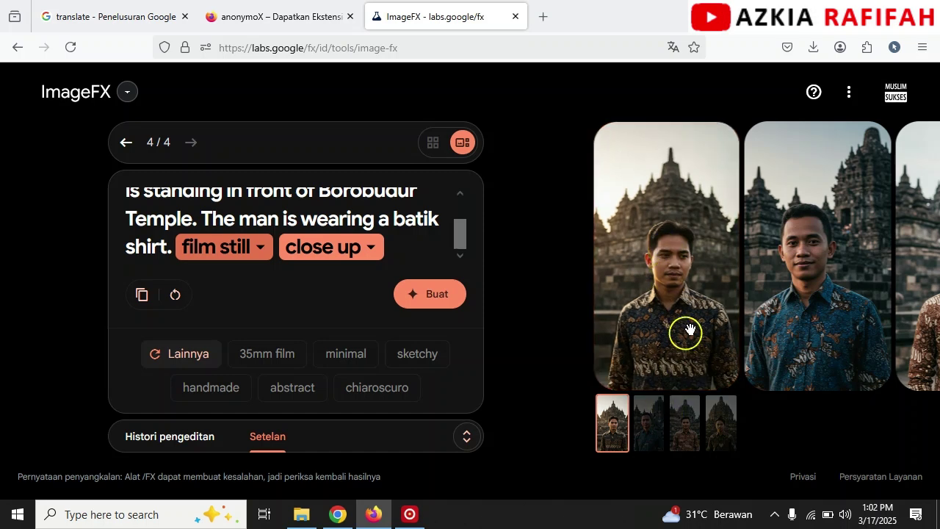
left_click(804, 273)
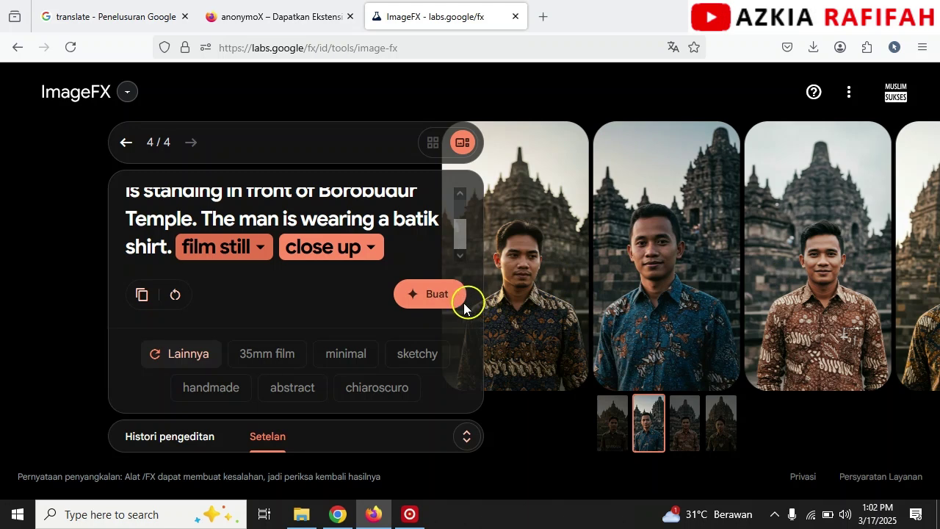
Step: Clear the whole batik man prompt, including its film still and close up styles
left_click(401, 248)
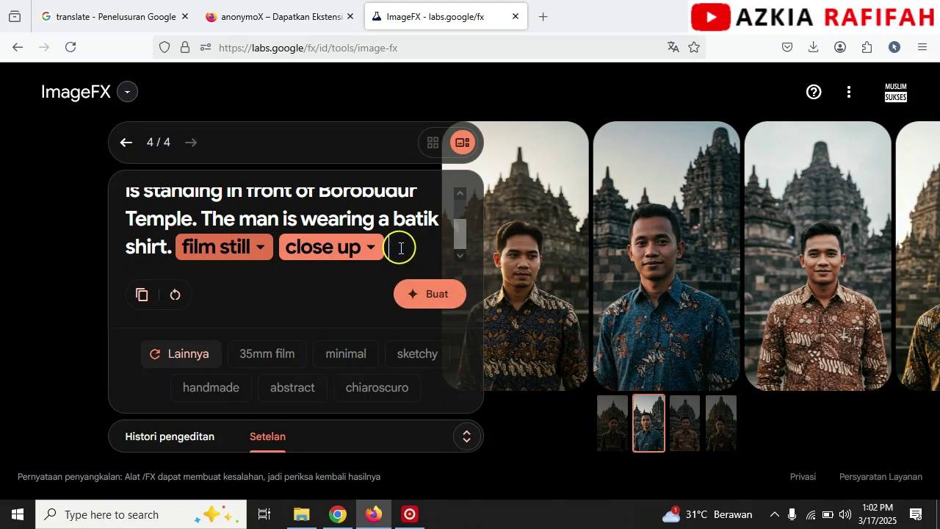
key("BackSpace")
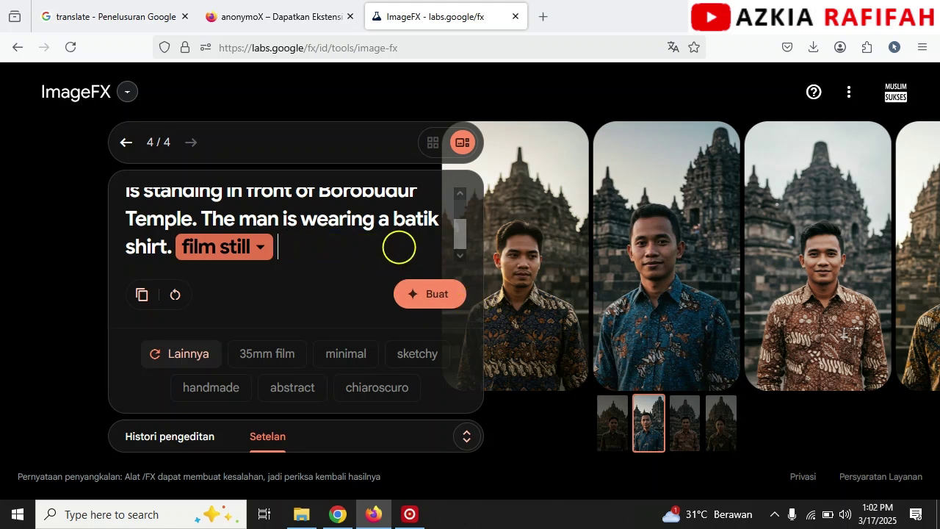
key("BackSpace")
key("BackSpace")
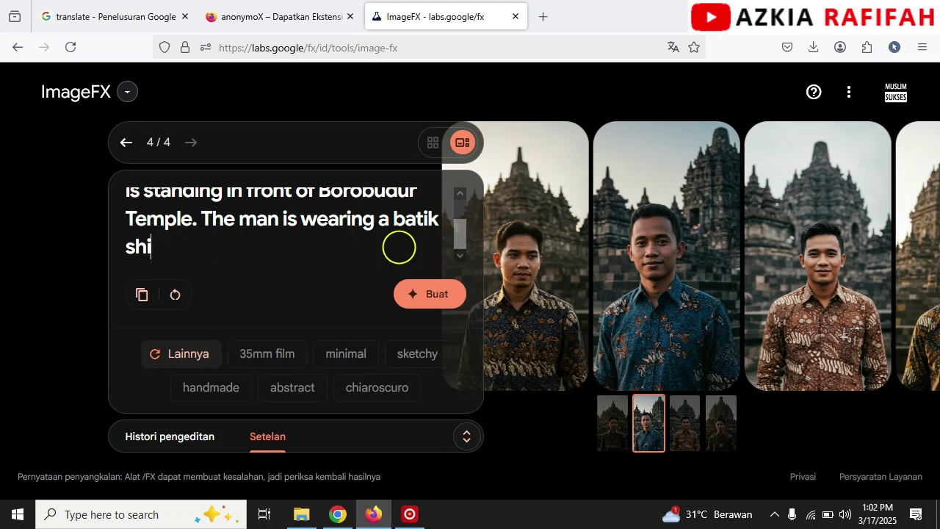
key("BackSpace")
key("BackSpace")
key("BackSpace")
key("ctrl+a")
key("BackSpace")
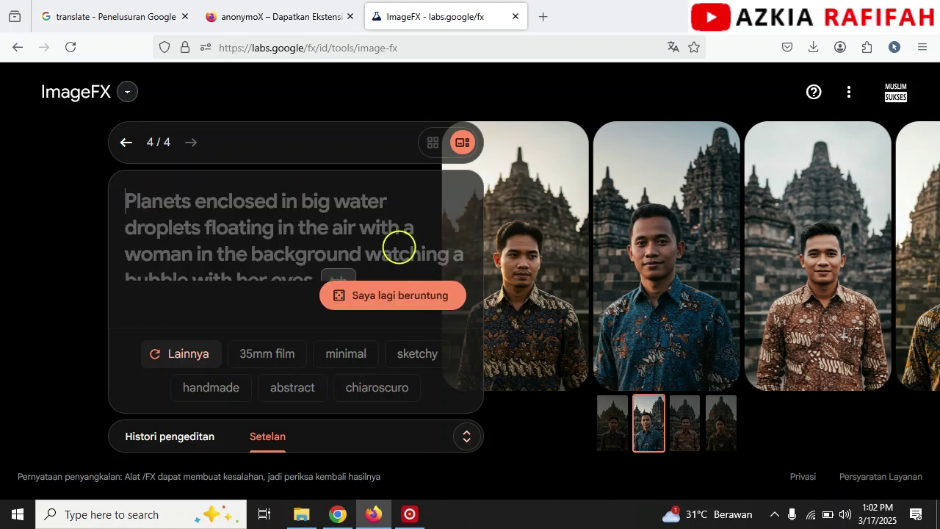
Step: In Google's translator, replace the text with "seorang wanita cantik berdiri di depan tugu monas jakarta. gadis tersebut berhijab dan memakai pakaian busana muslim"
left_click(102, 11)
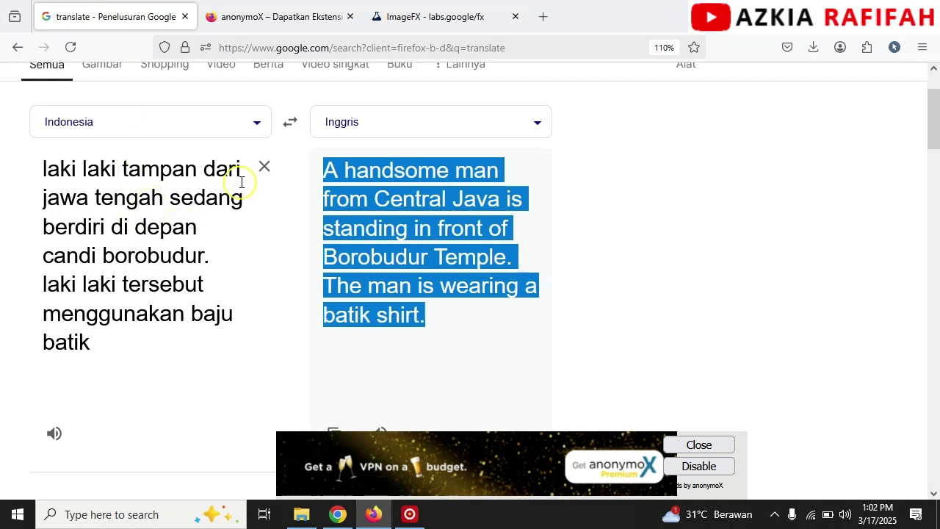
left_click(263, 167)
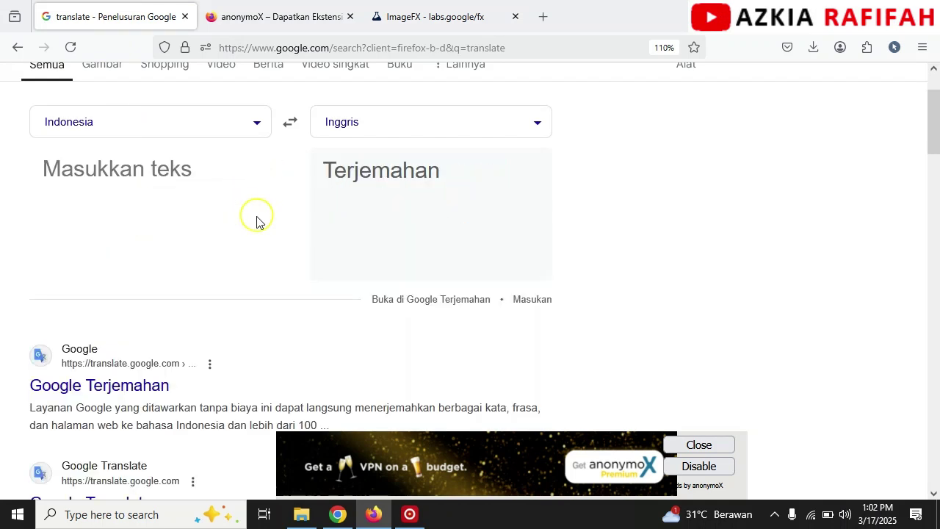
type("seorang wanita")
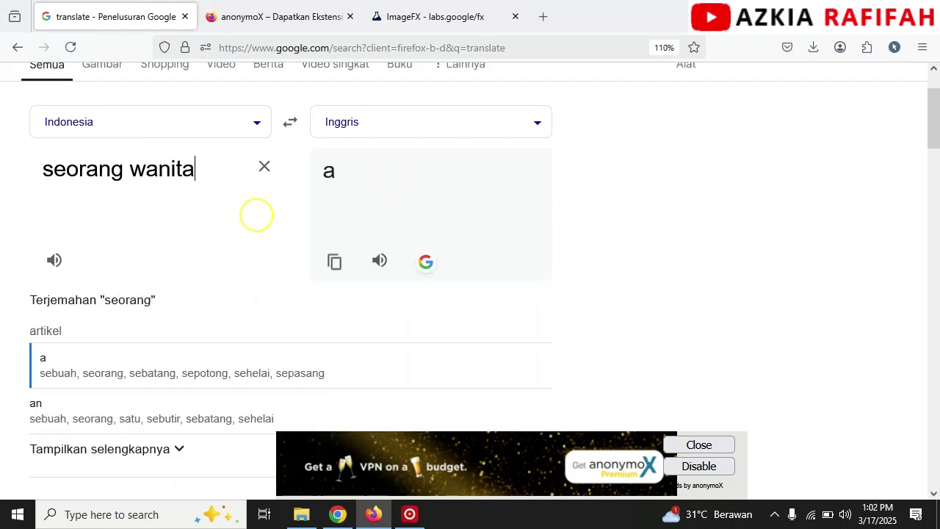
type(" cantik m")
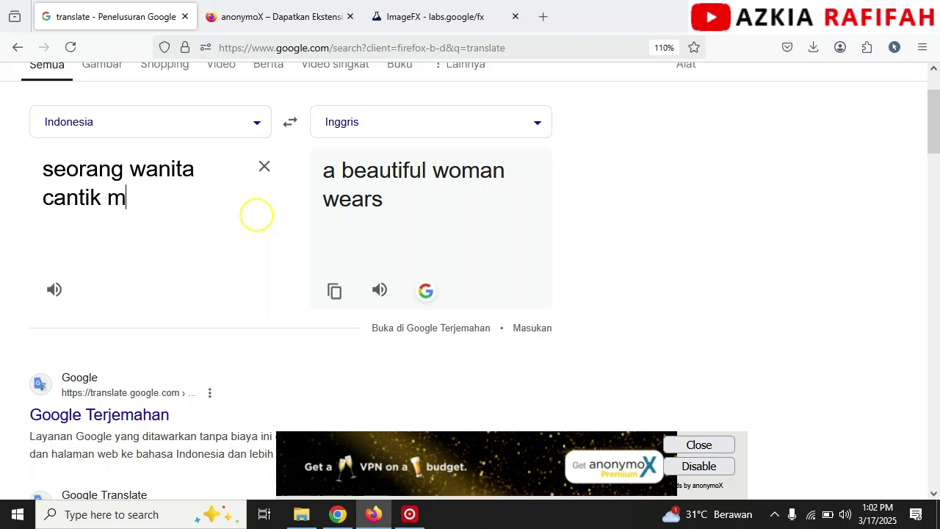
key("BackSpace")
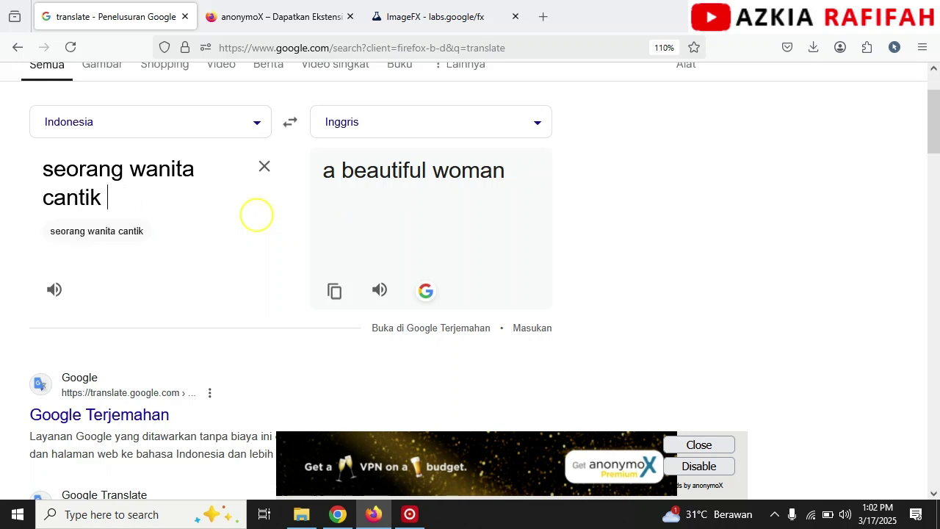
type("berdiri d")
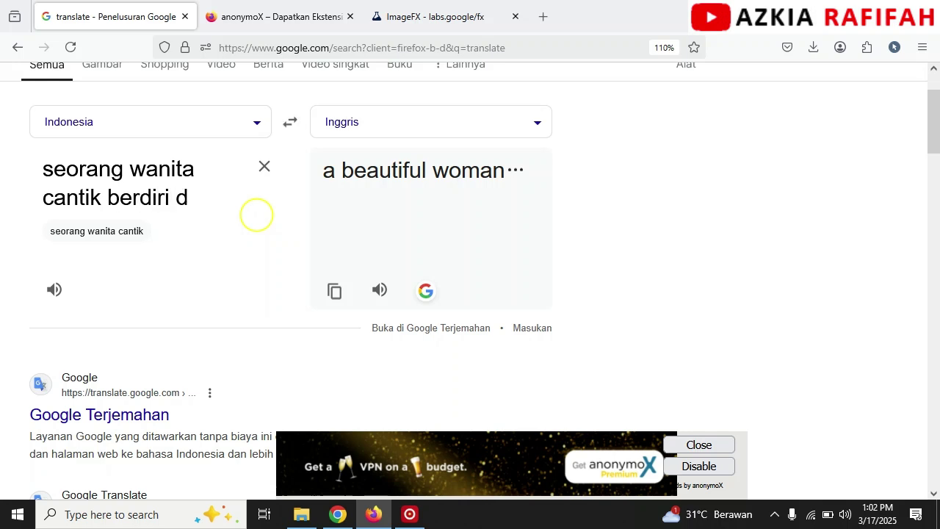
type("i depan")
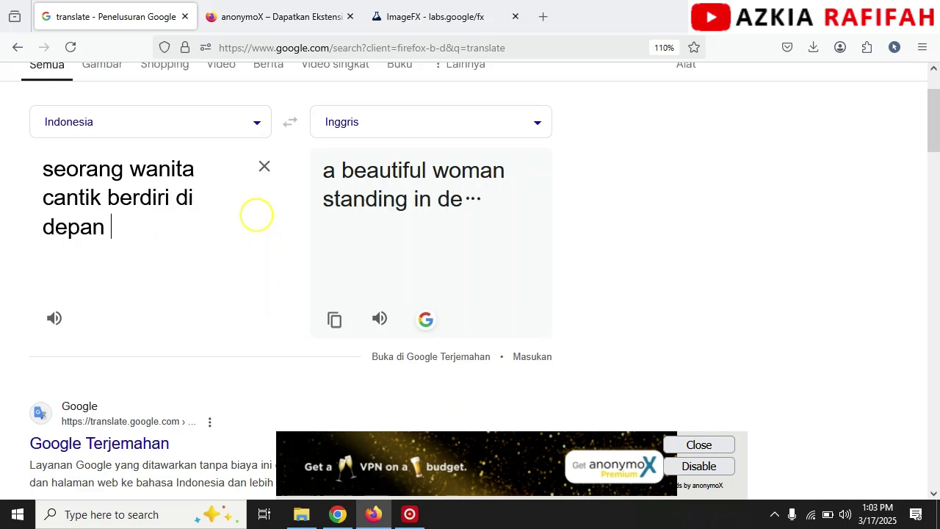
type(" tugu m")
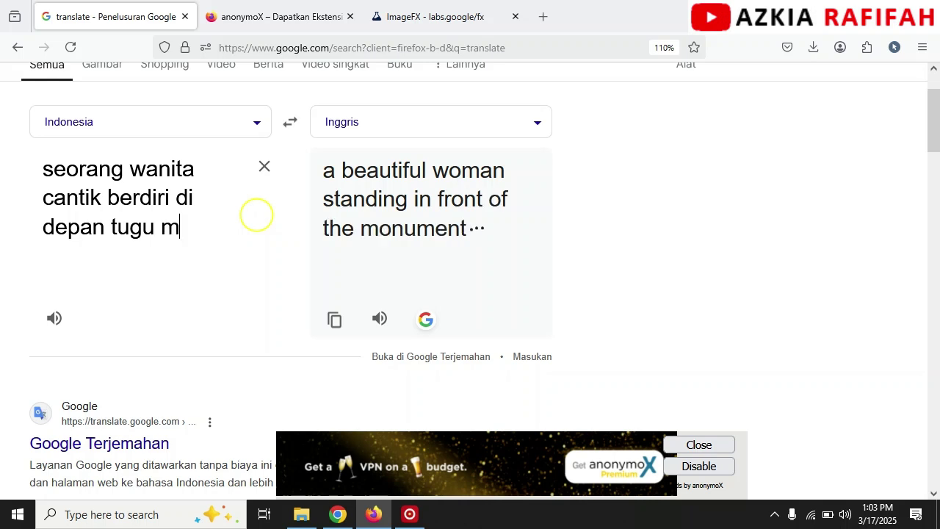
type("onas jakarta")
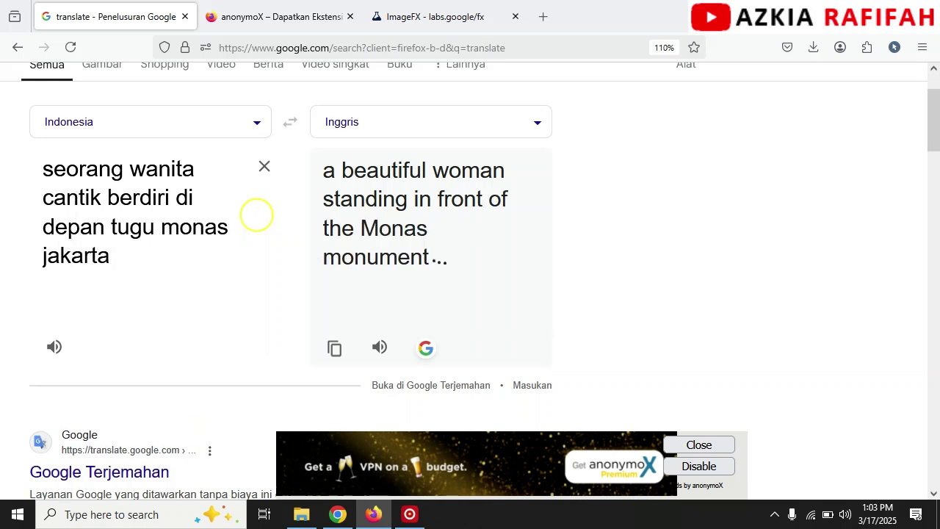
type(". gadis tersebut berhijab dan memakai pakaian busana muslim")
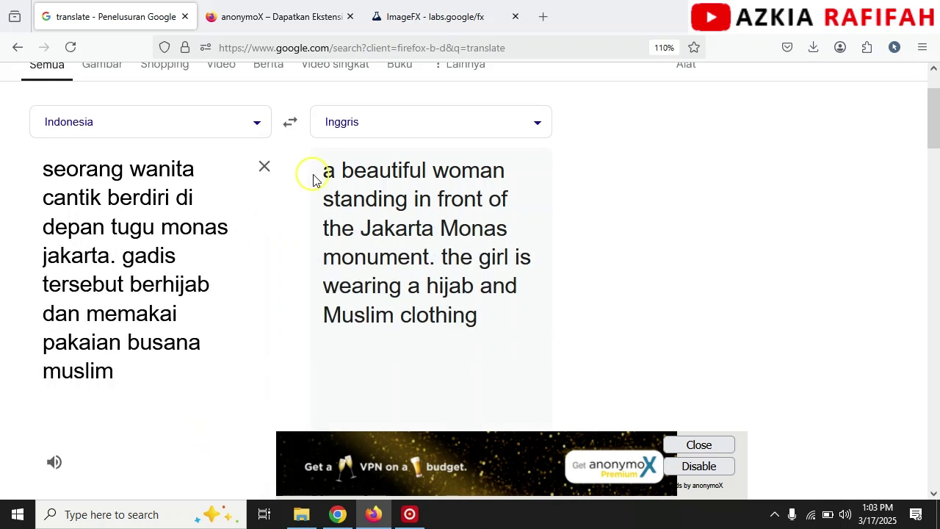
Step: Copy the full English translation about the woman at the Monas monument into the empty ImageFX prompt
left_click_drag(328, 169, 510, 330)
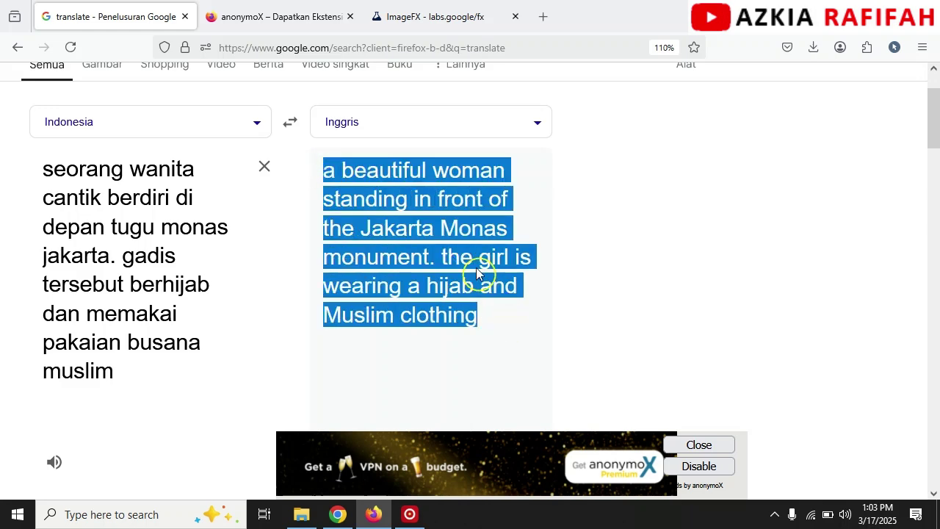
left_click(455, 17)
left_click(273, 250)
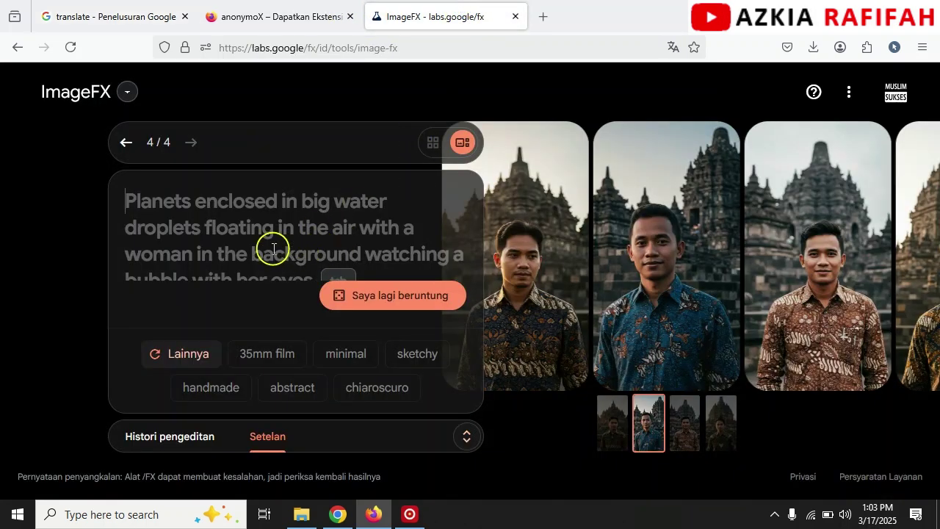
key("ctrl+v")
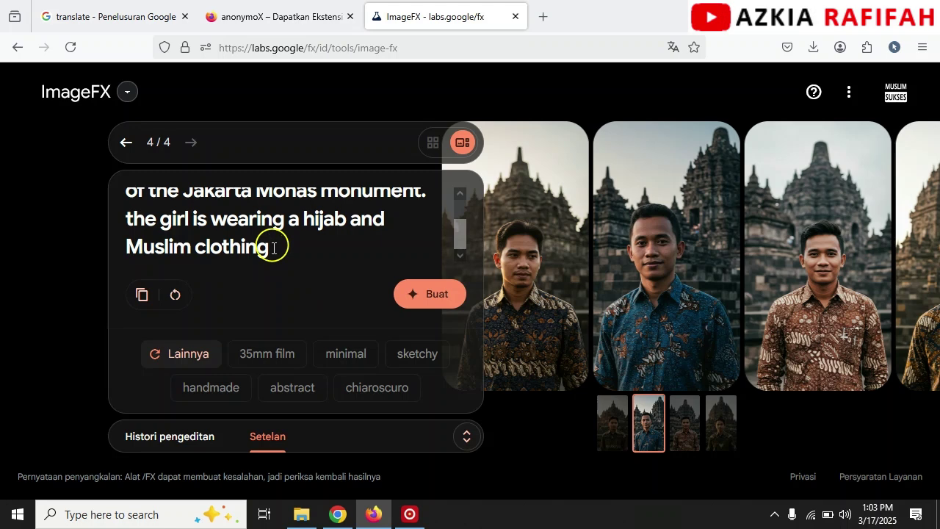
Step: Set the aspect ratio to Lanskap (16:9) in the generation settings and generate the images
left_click(466, 436)
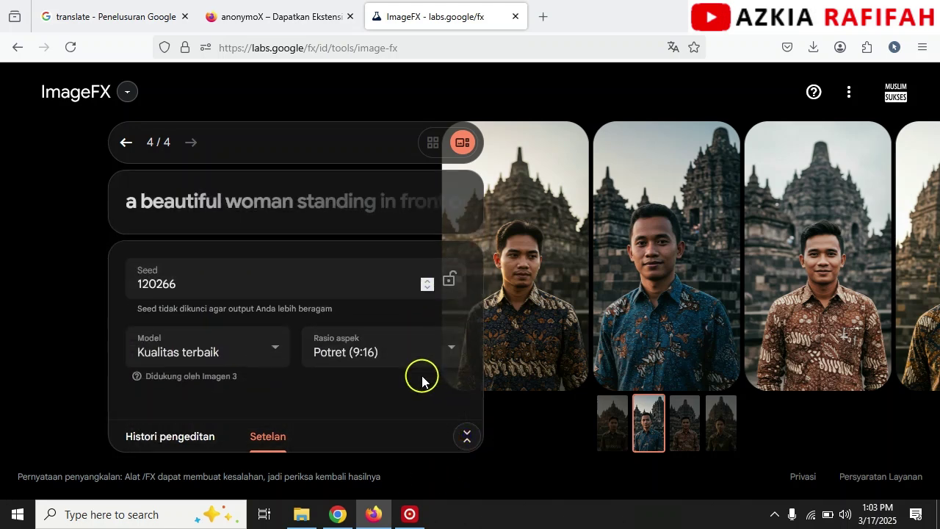
left_click(392, 360)
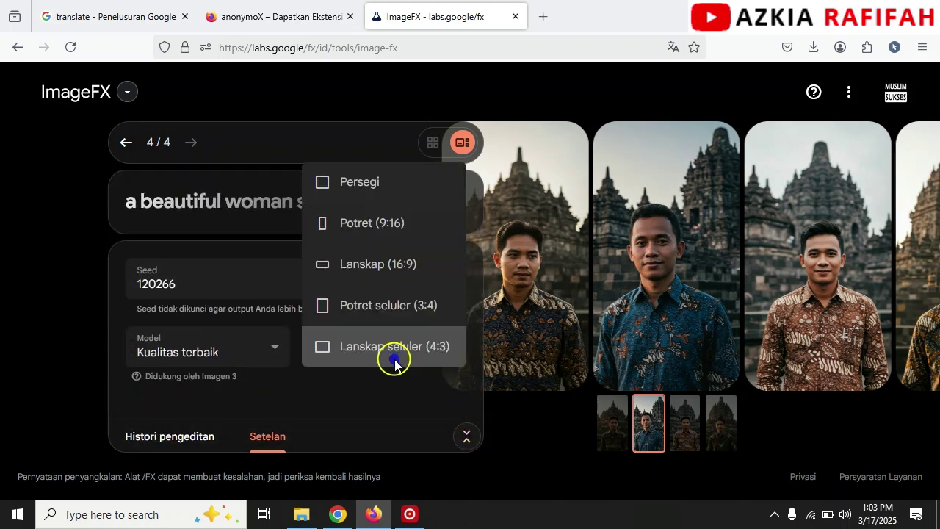
left_click(405, 266)
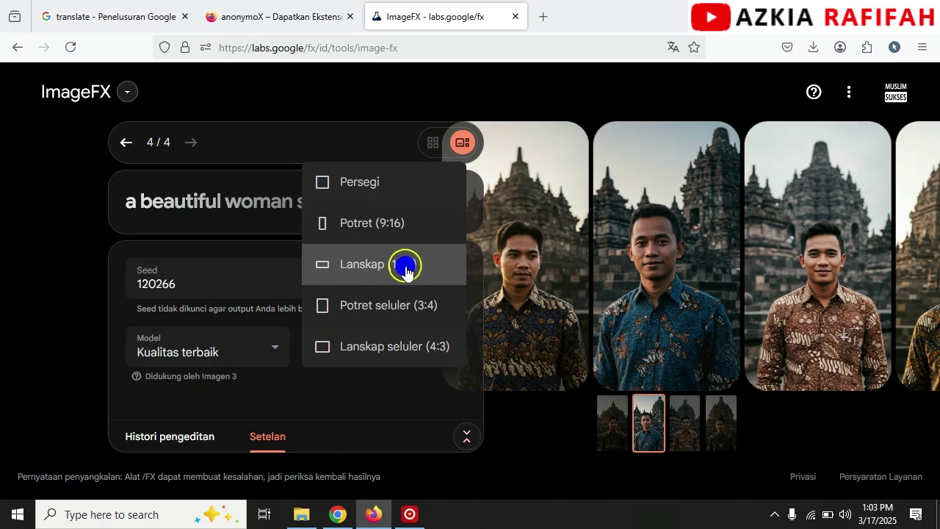
left_click(464, 435)
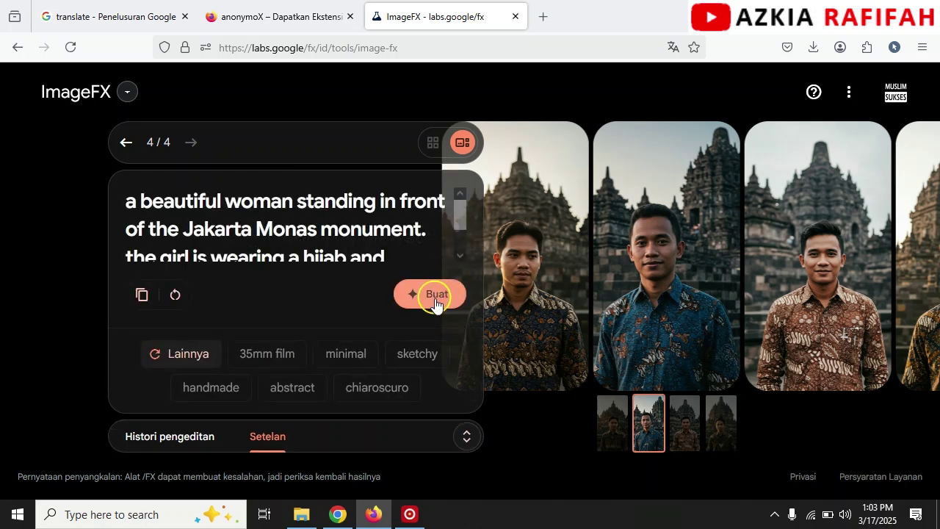
left_click(435, 300)
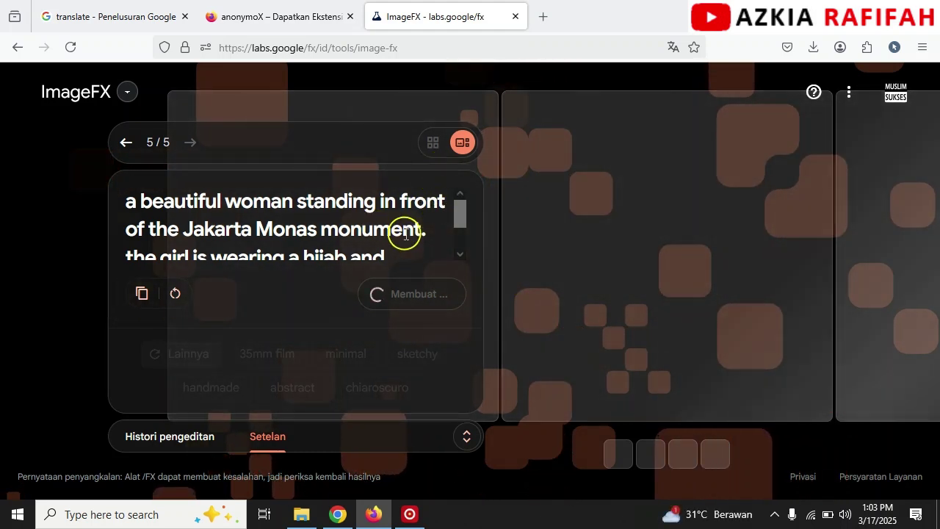
Step: Examine and compare the three landscape images of the woman in front of the Monas monument
mouse_move(462, 212)
left_mouse_down()
mouse_move(466, 252)
mouse_move(466, 205)
left_mouse_up()
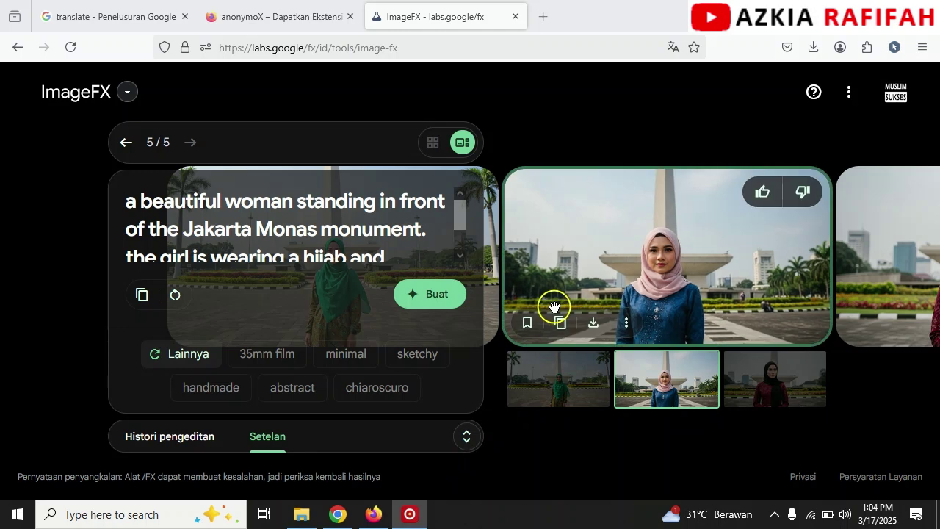
left_click(560, 388)
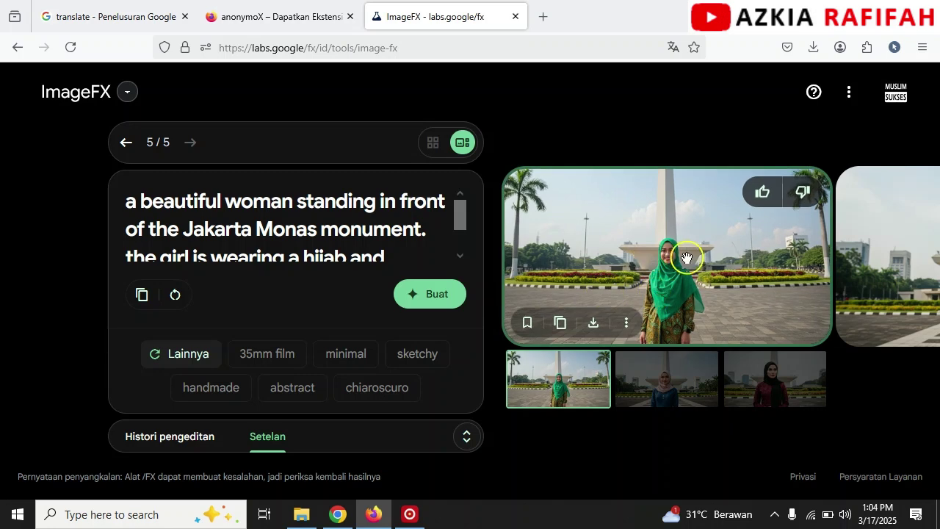
left_click(764, 375)
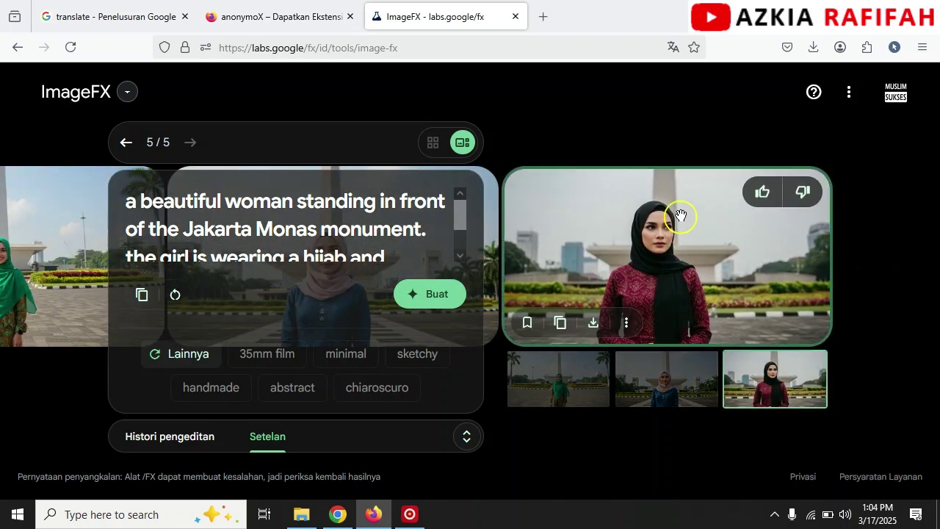
left_click(664, 386)
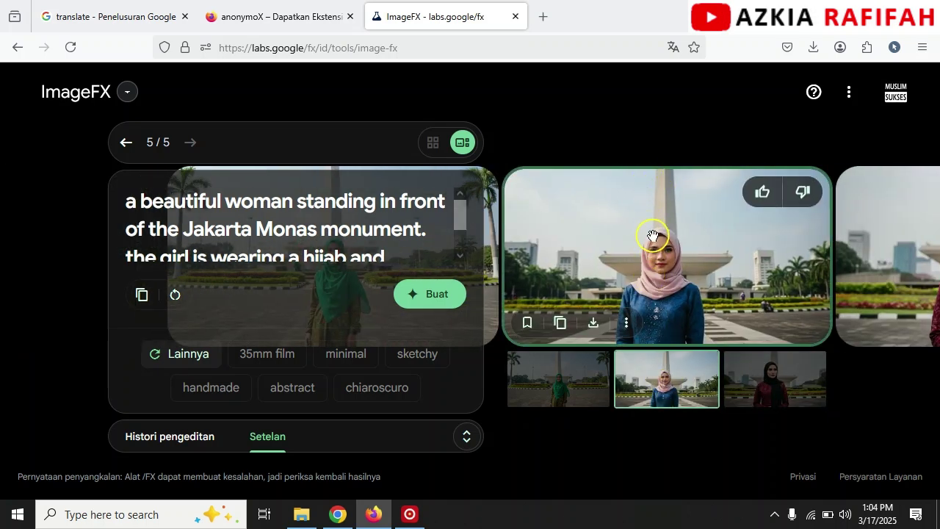
left_click(544, 397)
left_click(688, 388)
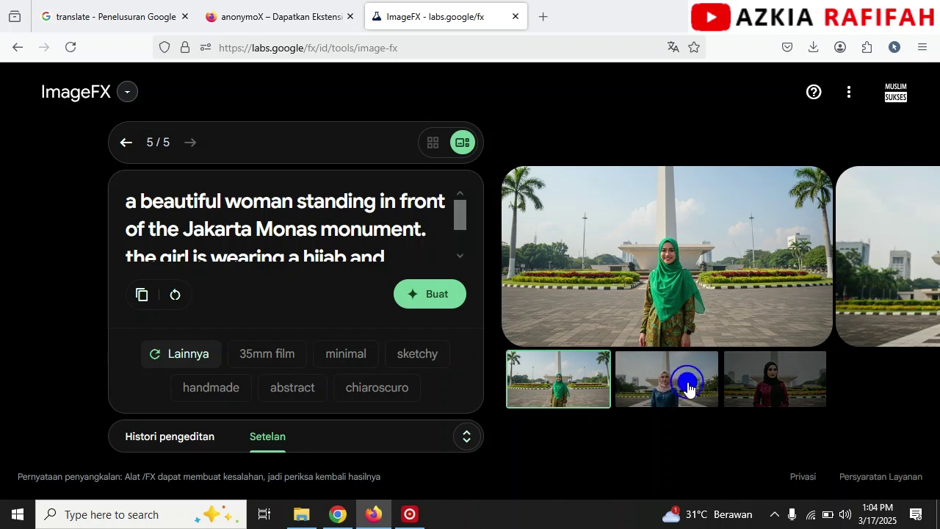
left_click(763, 385)
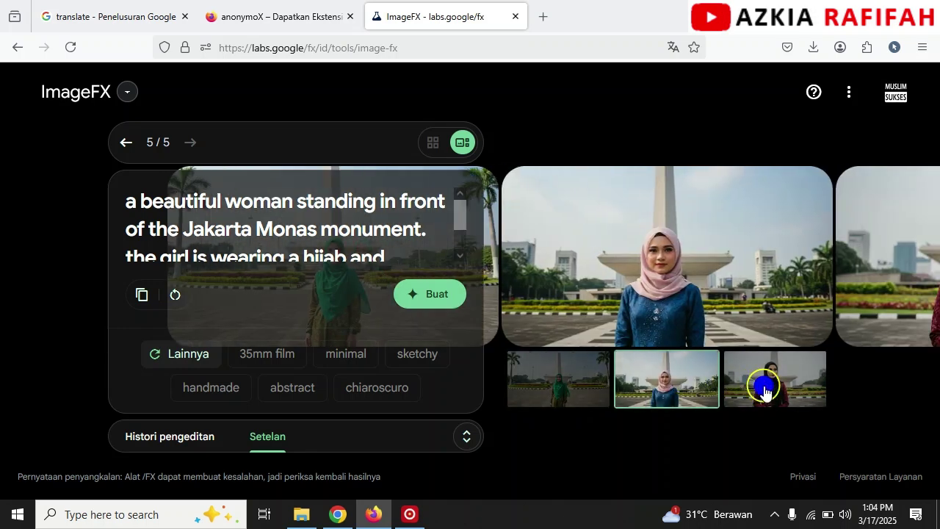
Step: Download the first landscape image, showing the woman in the green hijab
left_click(552, 388)
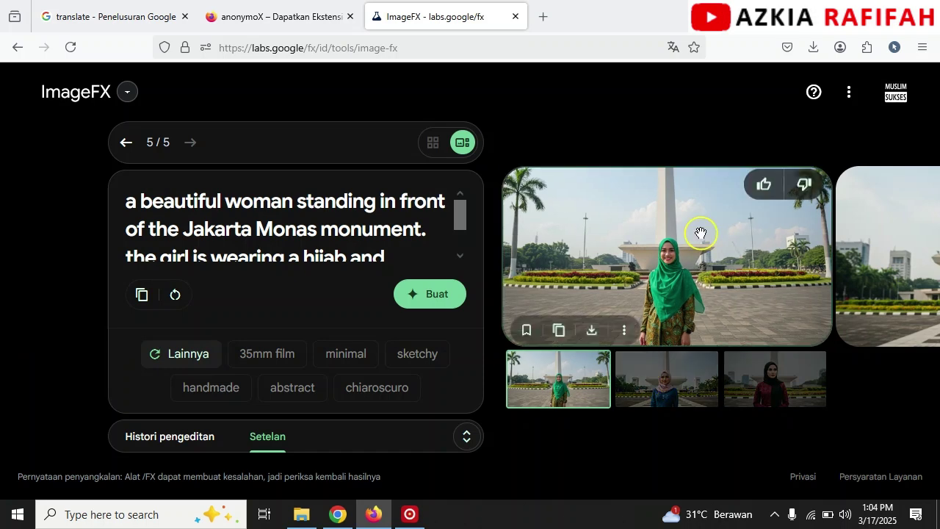
left_click(595, 325)
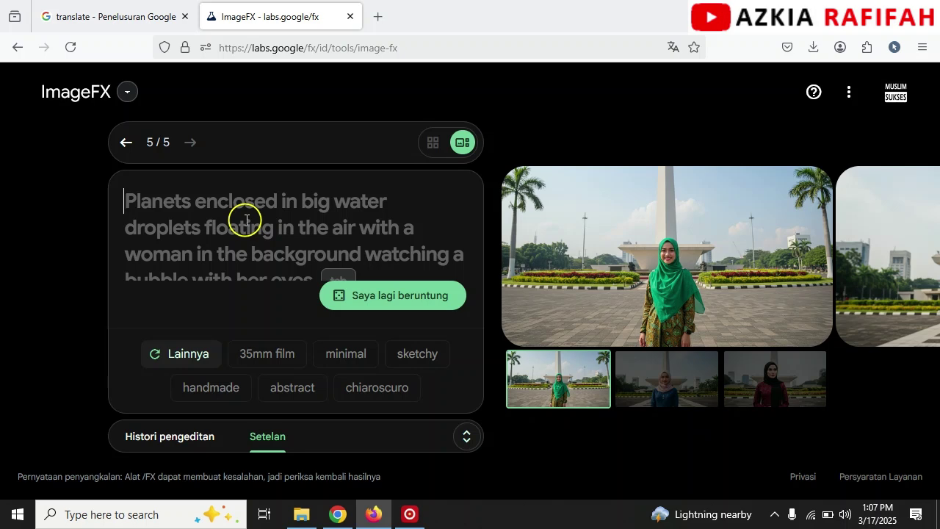
Step: Copy the English translation about the mother buying bakpia in Yogyakarta from the translator into the ImageFX prompt
left_click(112, 15)
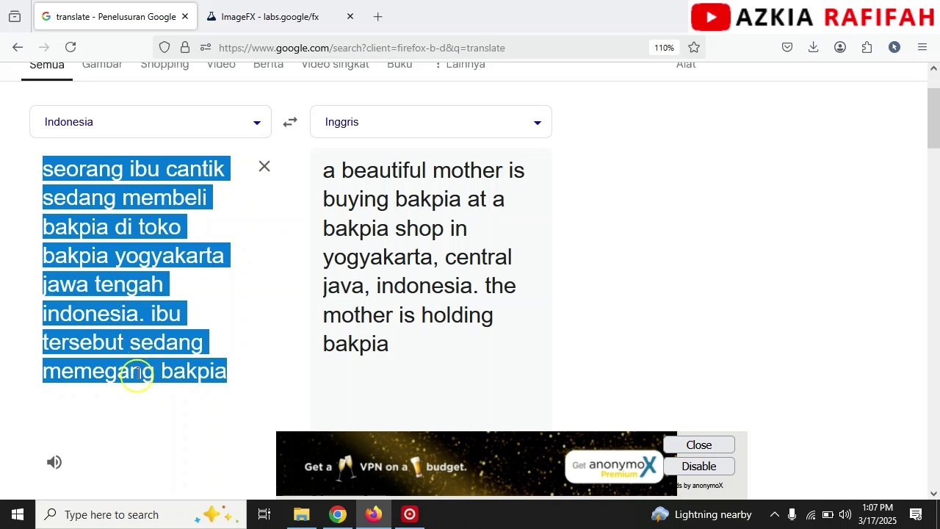
left_click_drag(327, 166, 429, 351)
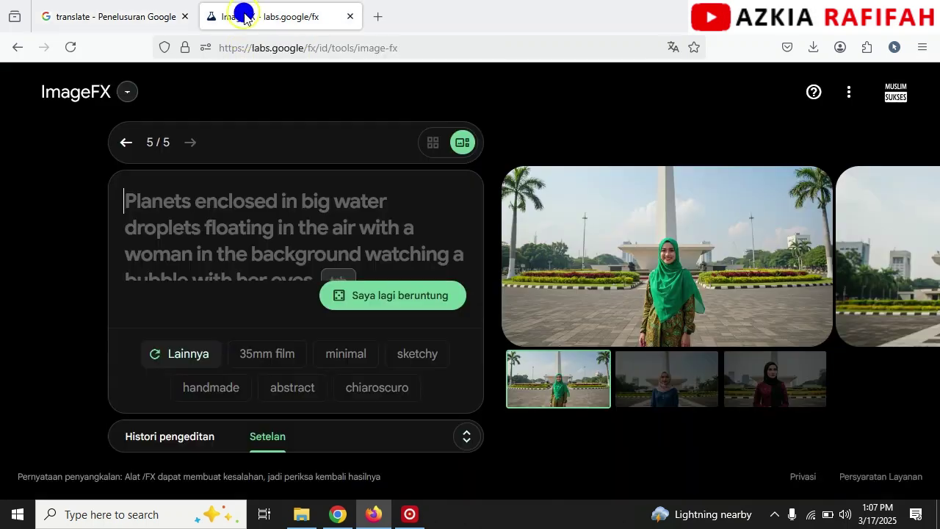
left_click(245, 15)
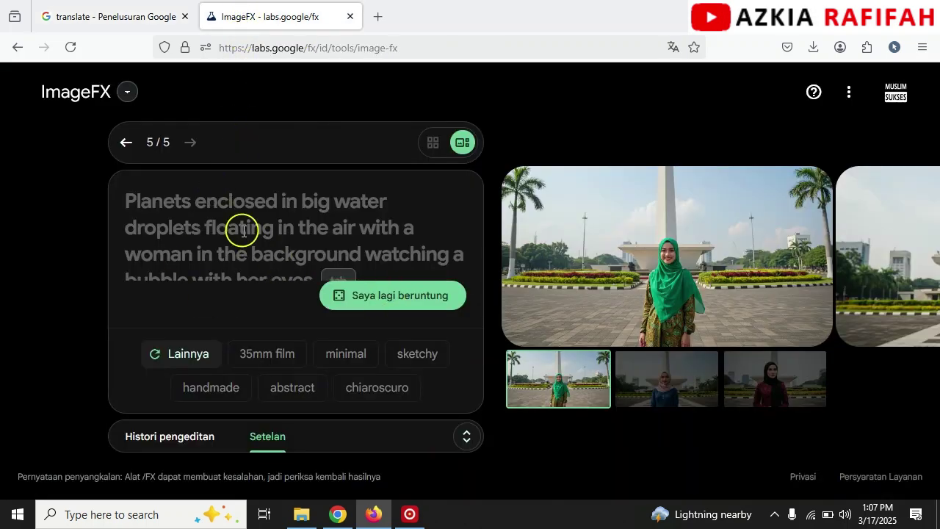
key("ctrl+v")
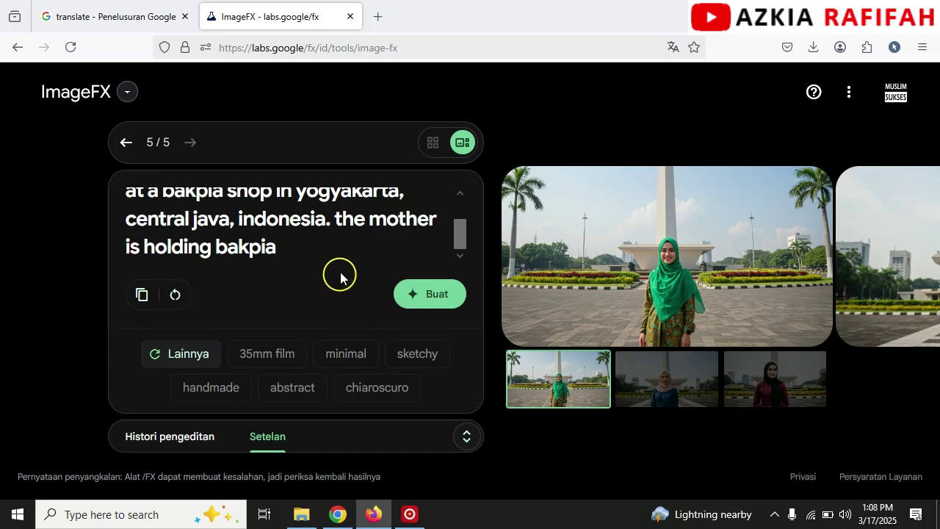
scroll(352, 227, "up", 2)
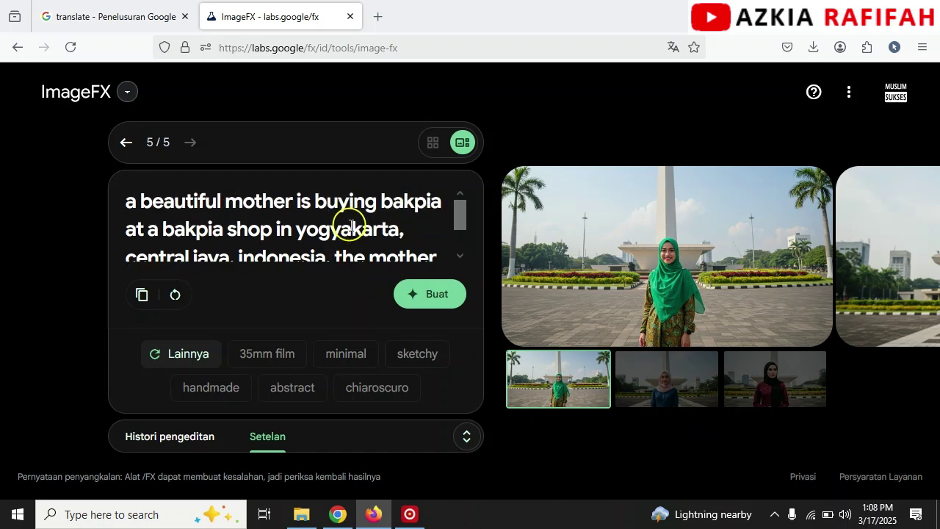
Step: Generate images from the prompt about the mother buying bakpia in Yogyakarta, and view the resulting pictures one after another
left_click(436, 301)
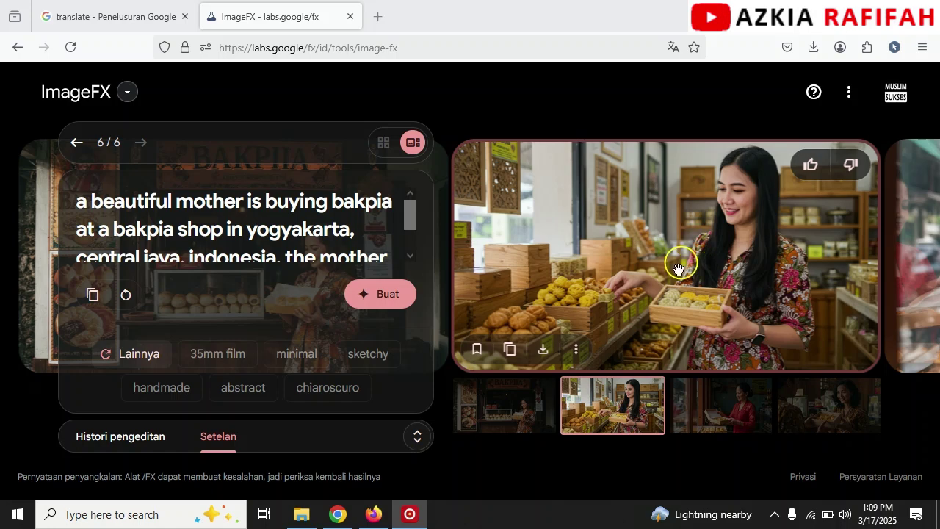
left_click(496, 412)
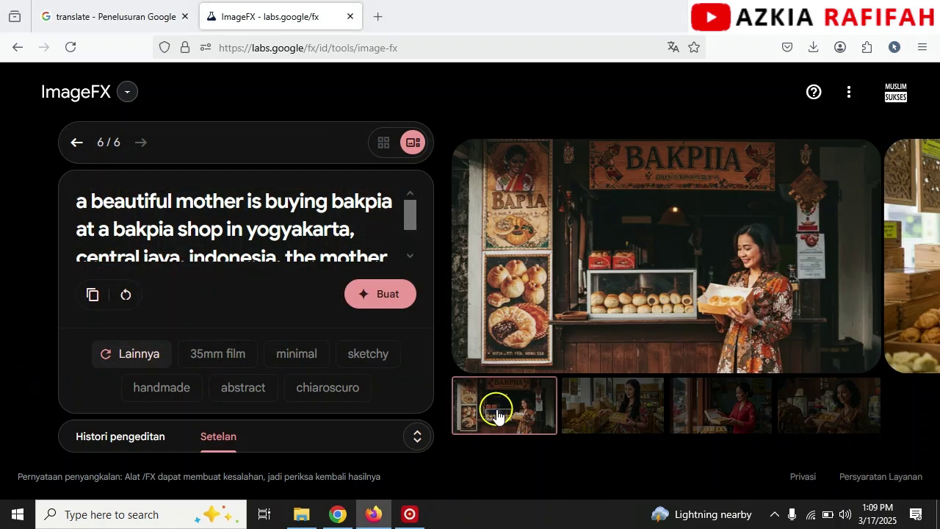
left_click(759, 412)
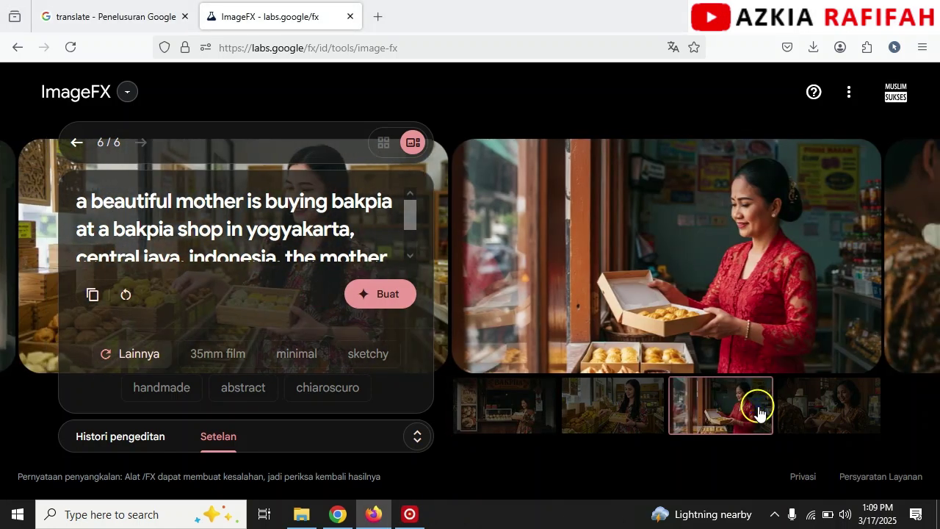
mouse_move(621, 304)
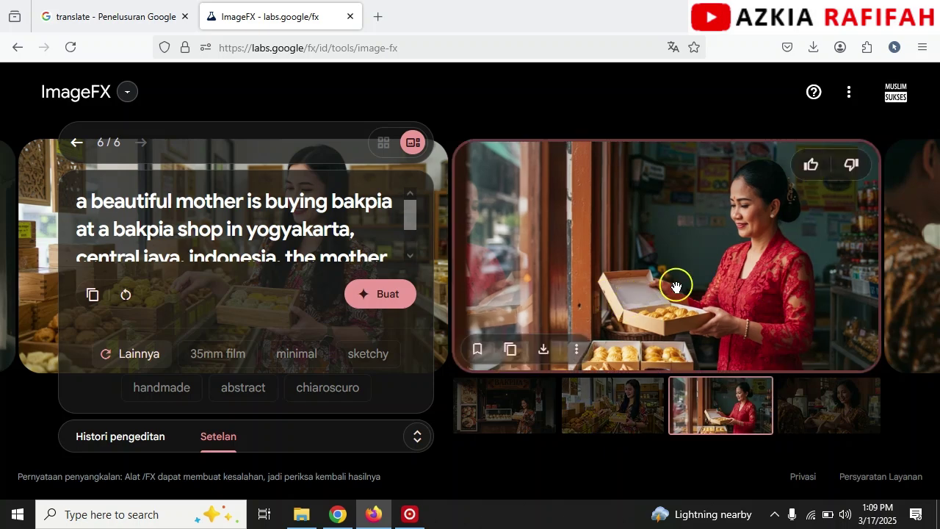
left_click(815, 418)
mouse_move(760, 260)
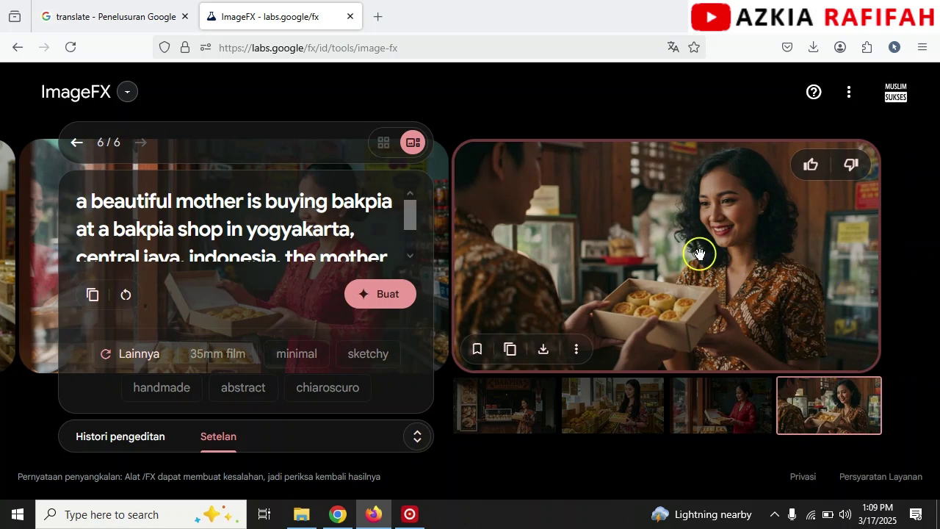
mouse_move(659, 223)
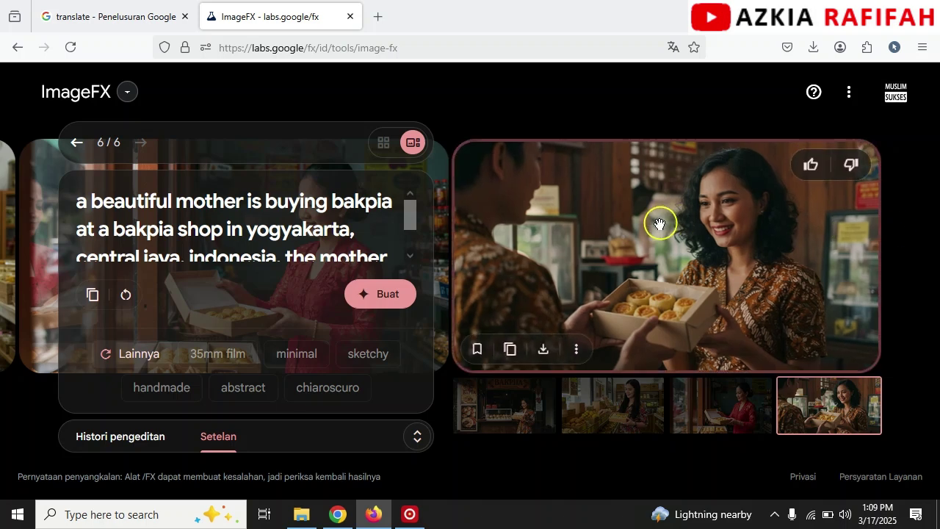